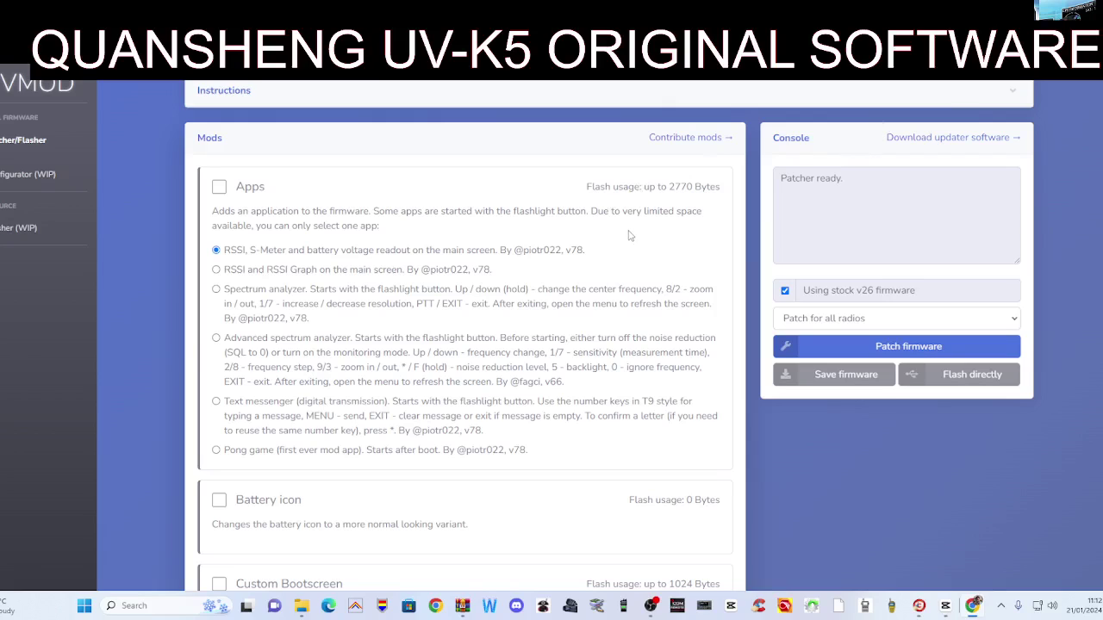
# Look through the list of available firmware mods, from Apps down to Frequency Steps
pyautogui.scroll(-3, 512, 299)
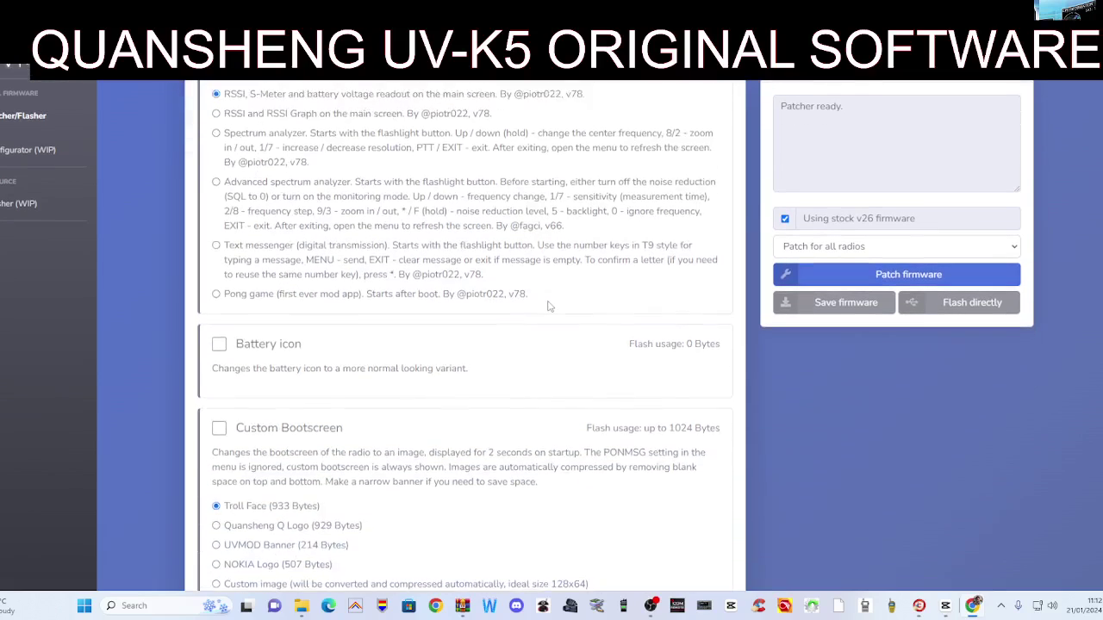
pyautogui.scroll(3, 542, 307)
pyautogui.scroll(-10, 338, 283)
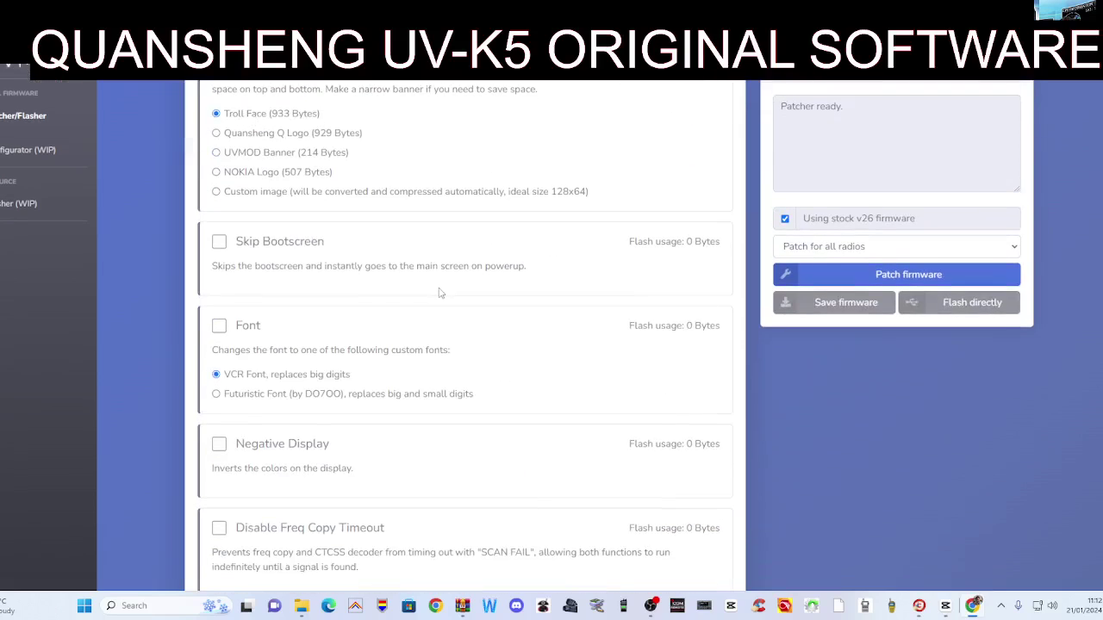
pyautogui.scroll(-12, 456, 291)
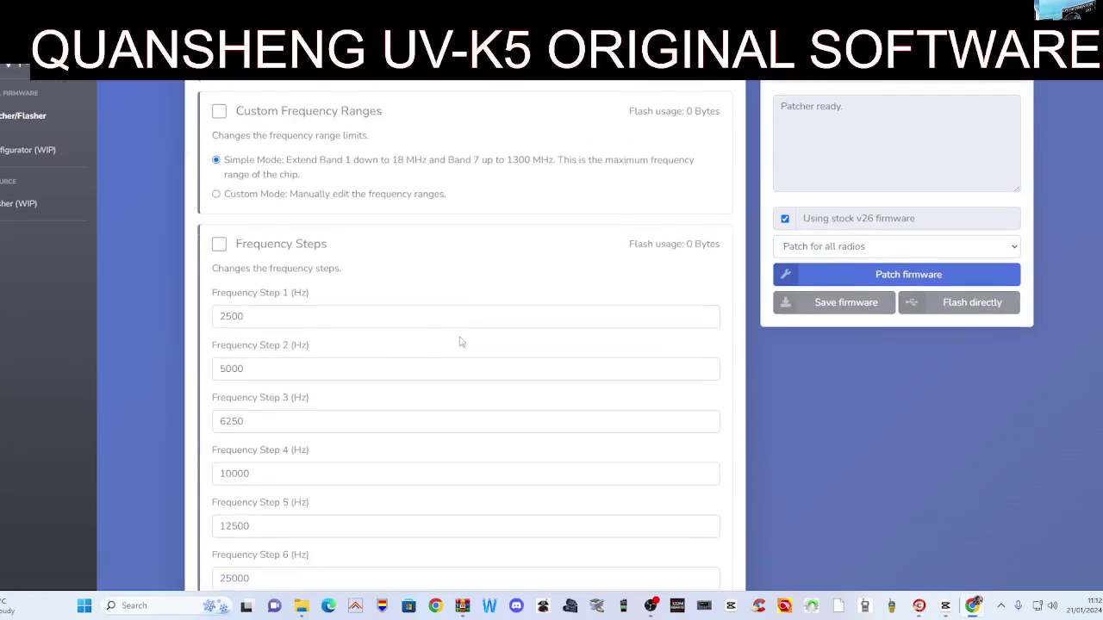
pyautogui.scroll(9, 459, 340)
pyautogui.scroll(10, 459, 340)
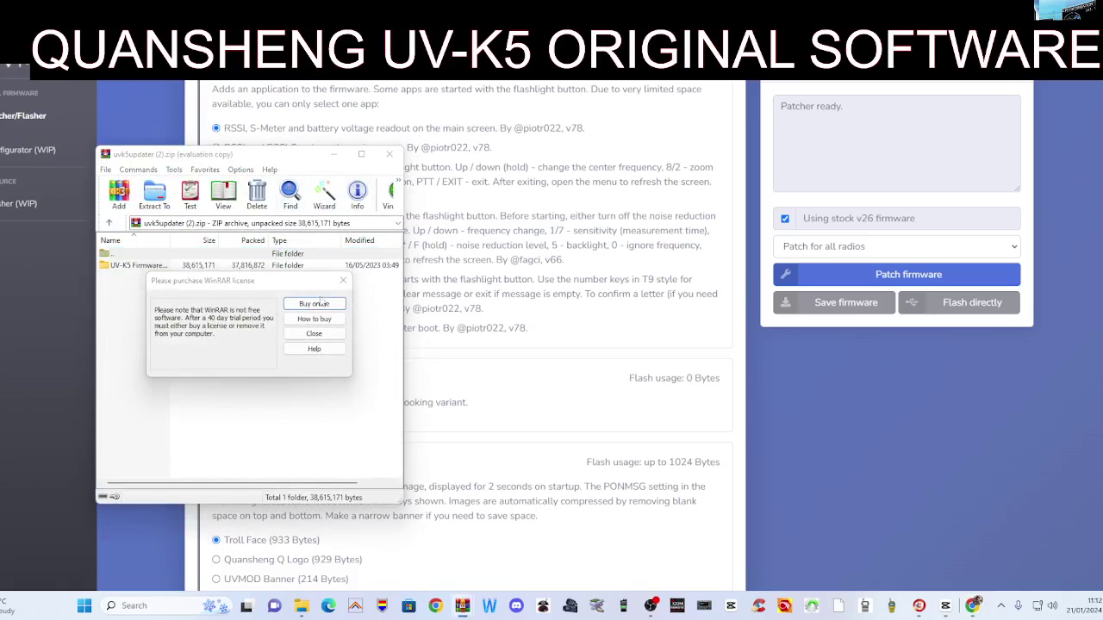
# Dismiss the WinRAR license reminder and open the UV-K5 Firmware folder inside uvk5updater (2).zip
pyautogui.click(342, 281)
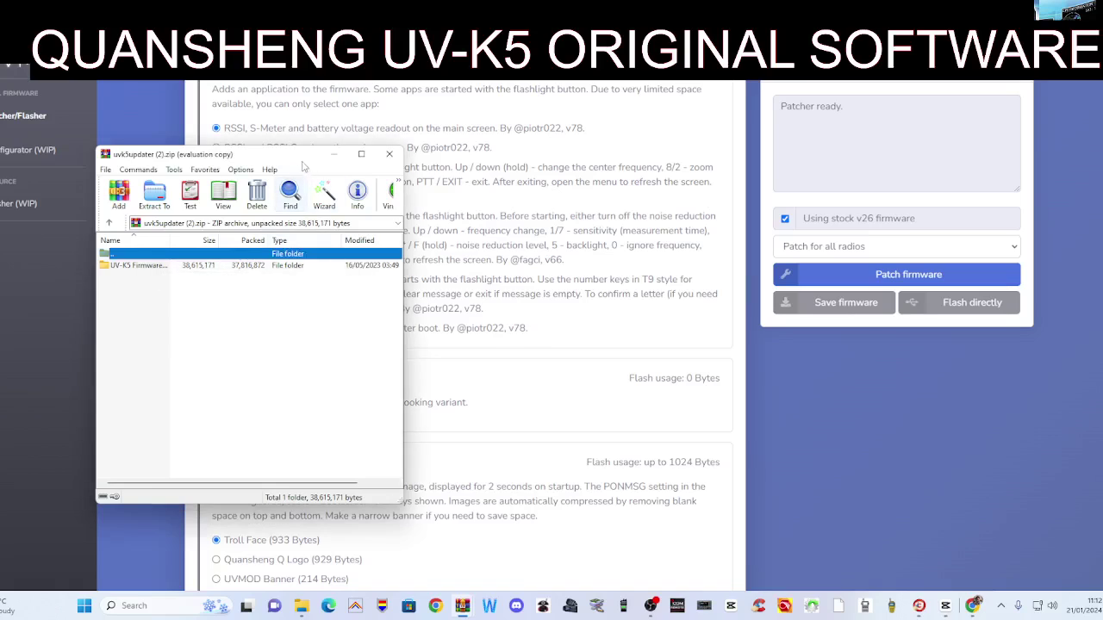
pyautogui.moveTo(224, 155); pyautogui.dragTo(420, 120)
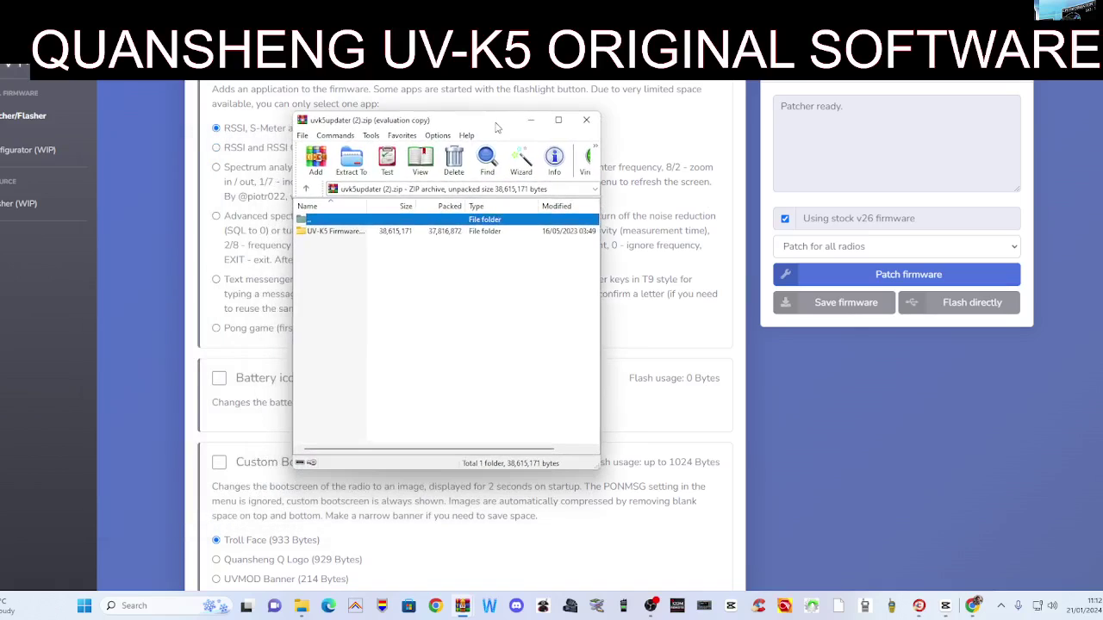
pyautogui.doubleClick(336, 232)
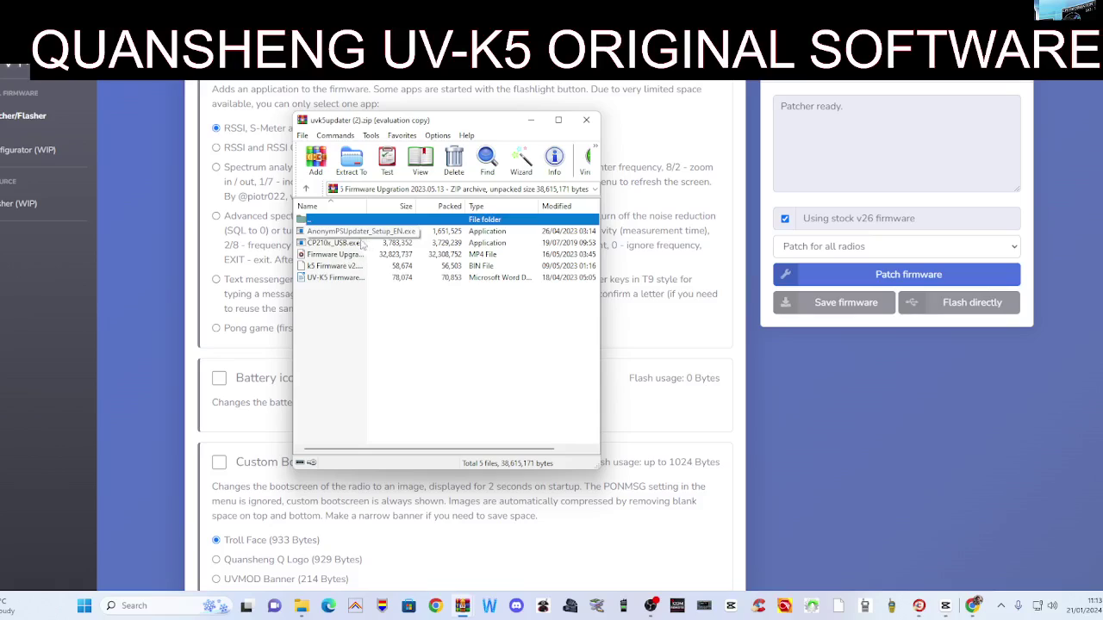
# Install Portable Radio Update Tools from AnonymPSUpdater_Setup_EN.exe, agreeing to the license terms
pyautogui.doubleClick(354, 236)
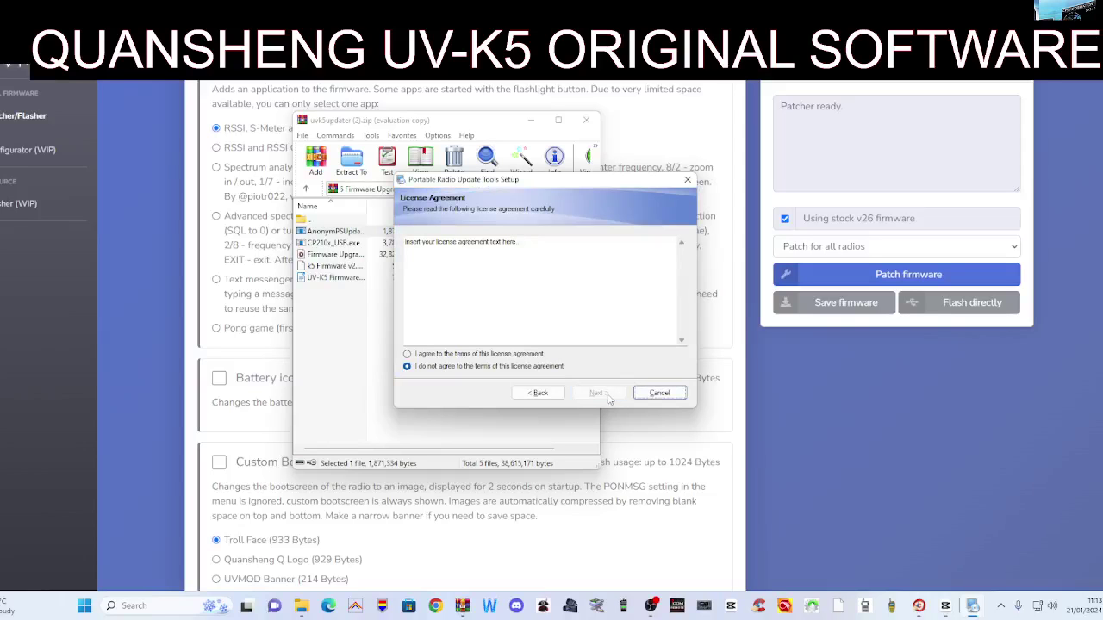
pyautogui.click(407, 354)
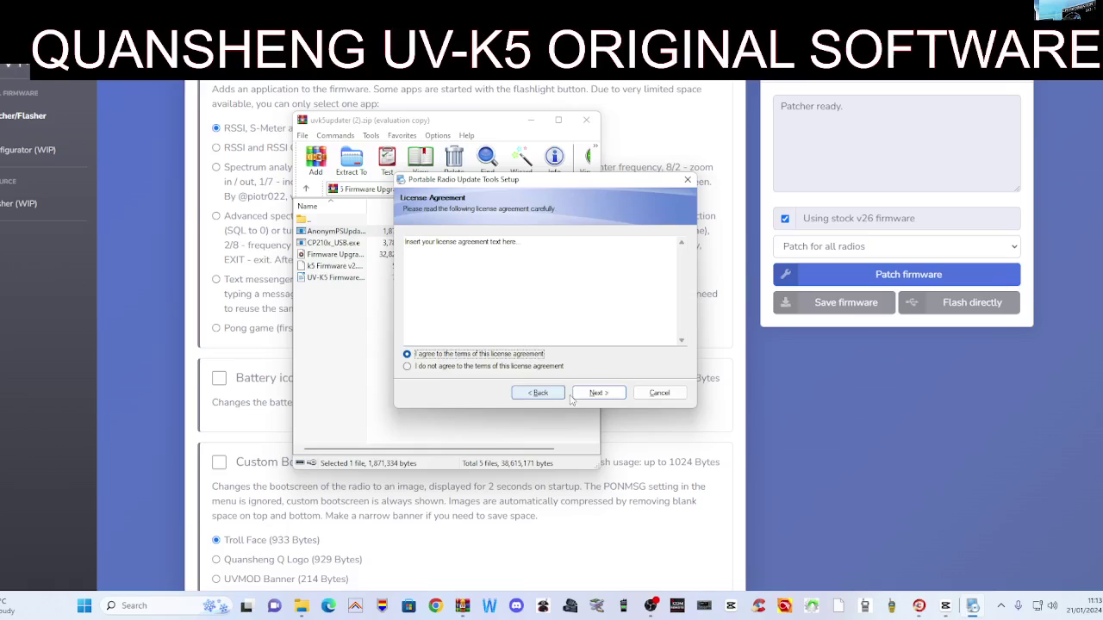
pyautogui.click(598, 393)
pyautogui.click(598, 393)
pyautogui.click(598, 393)
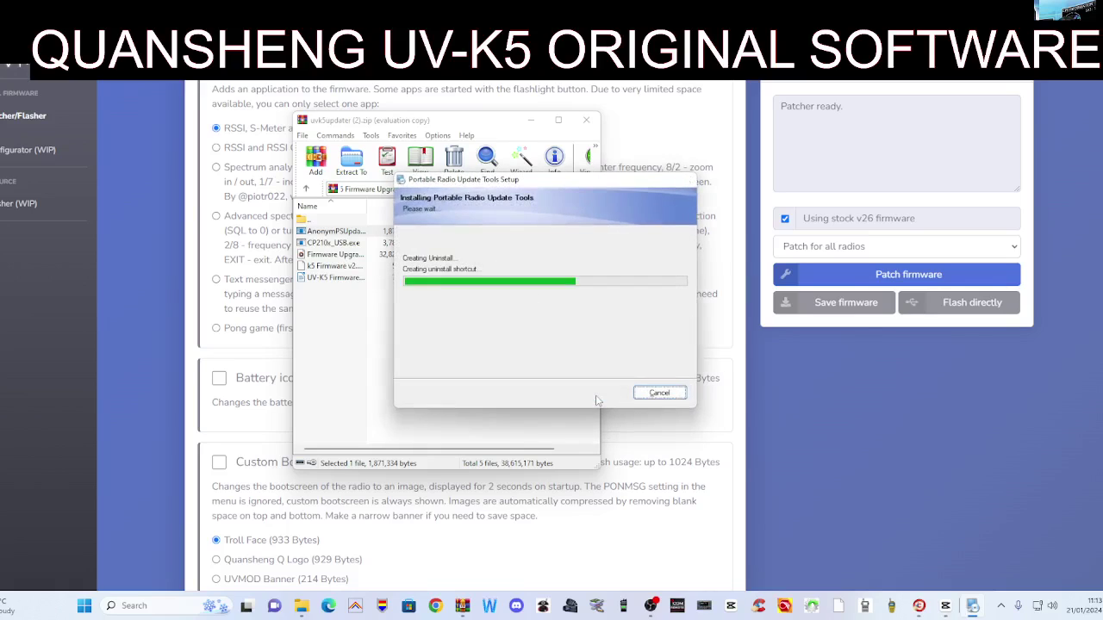
pyautogui.click(598, 393)
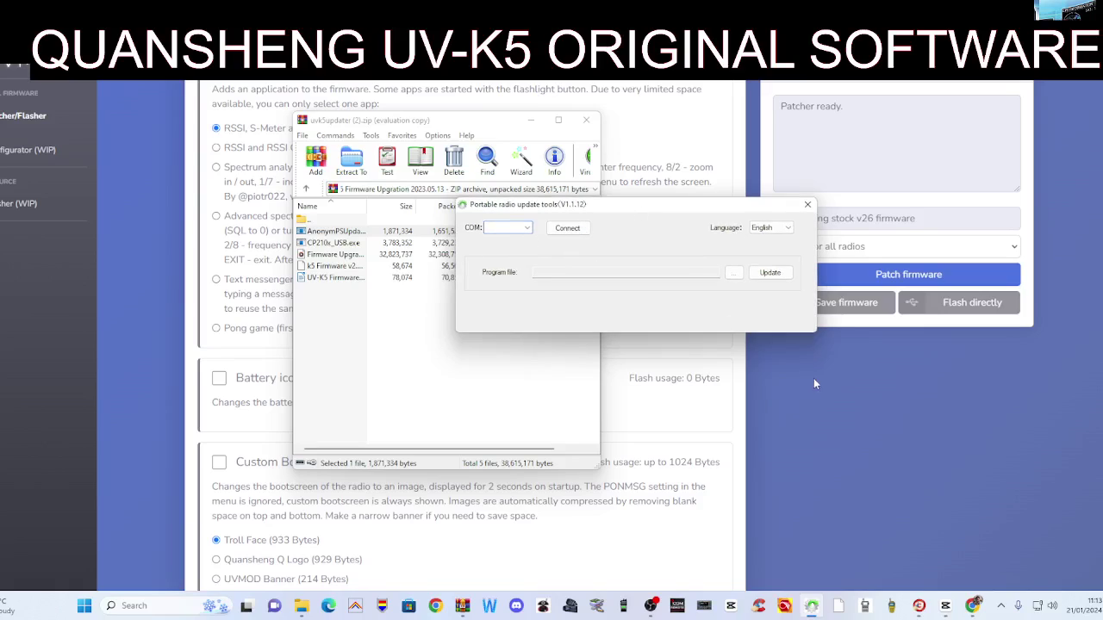
# Check the update tool's COM list and look up the USB serial cable's port under Ports (COM & LPT) in Device Manager
pyautogui.click(650, 606)
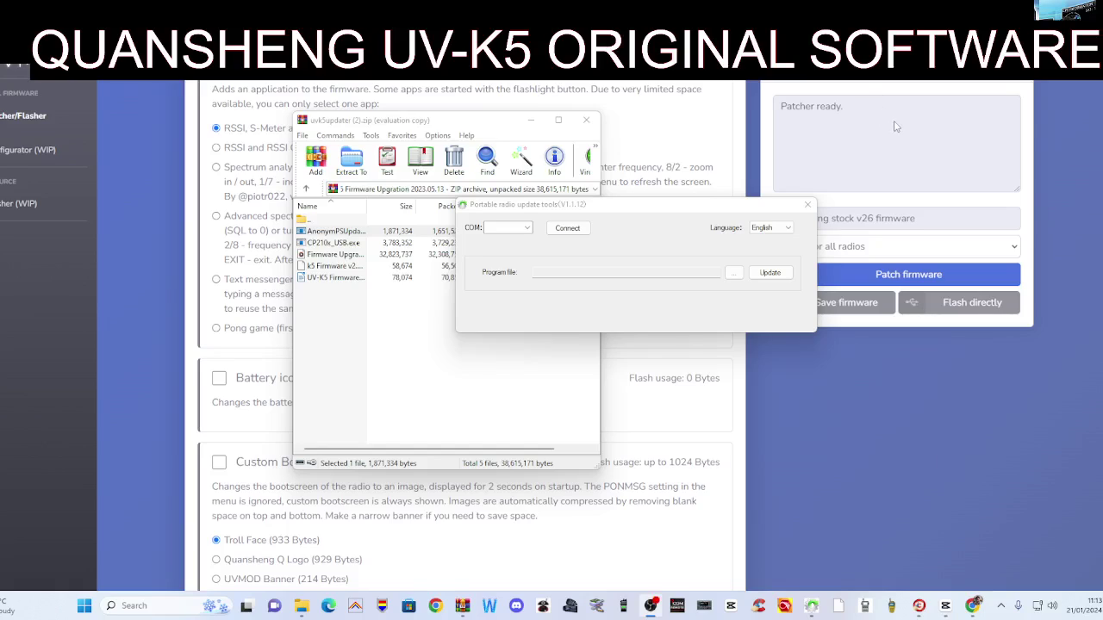
pyautogui.click(526, 228)
pyautogui.click(527, 231)
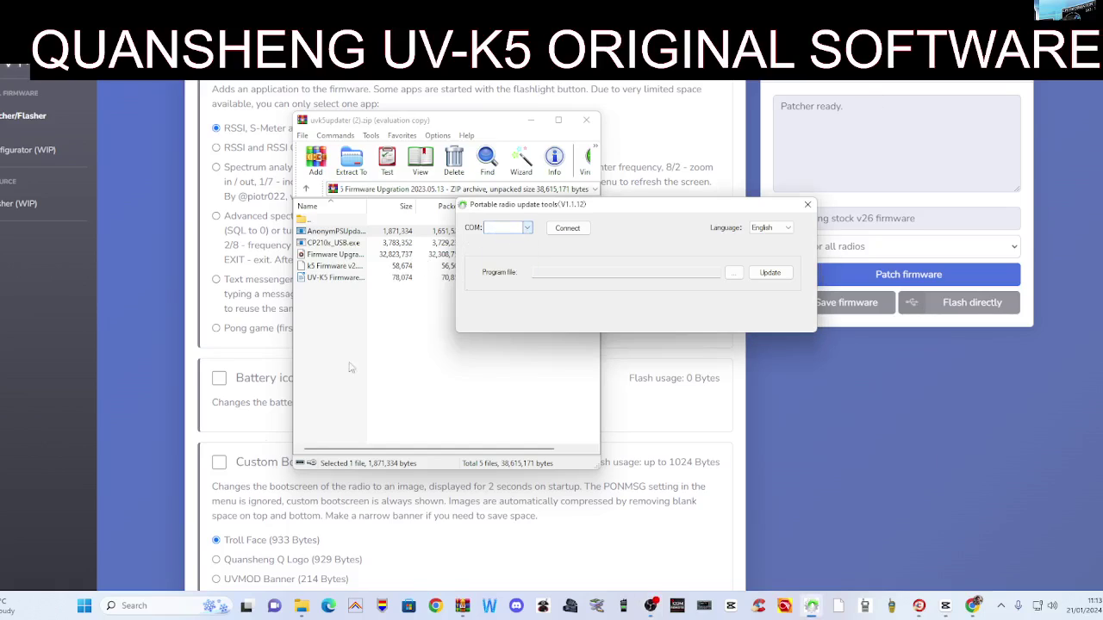
pyautogui.rightClick(85, 608)
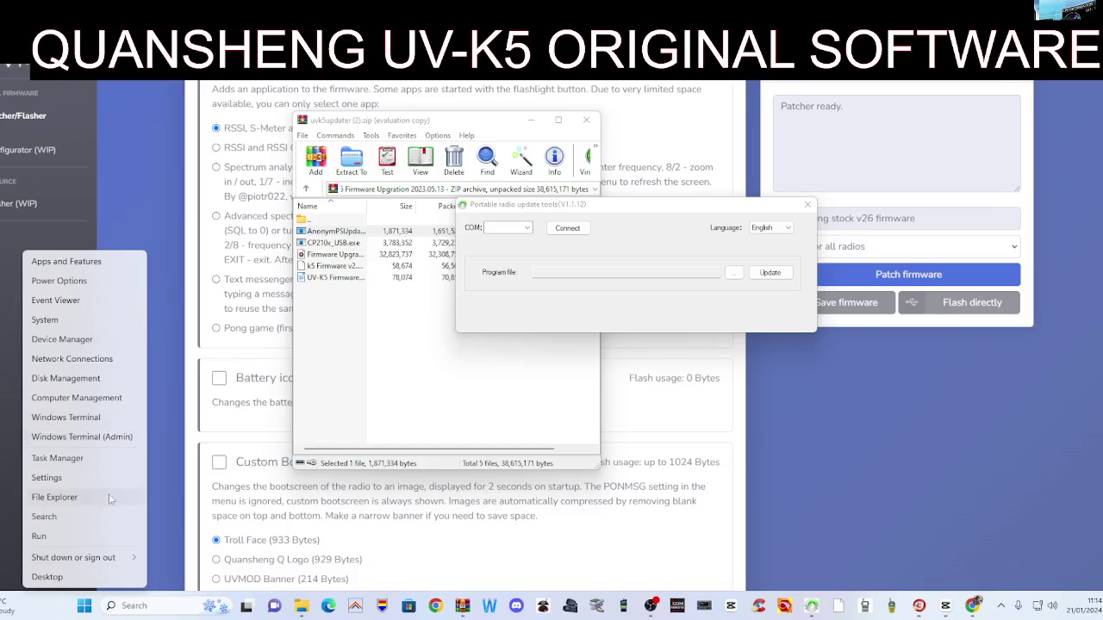
pyautogui.click(69, 359)
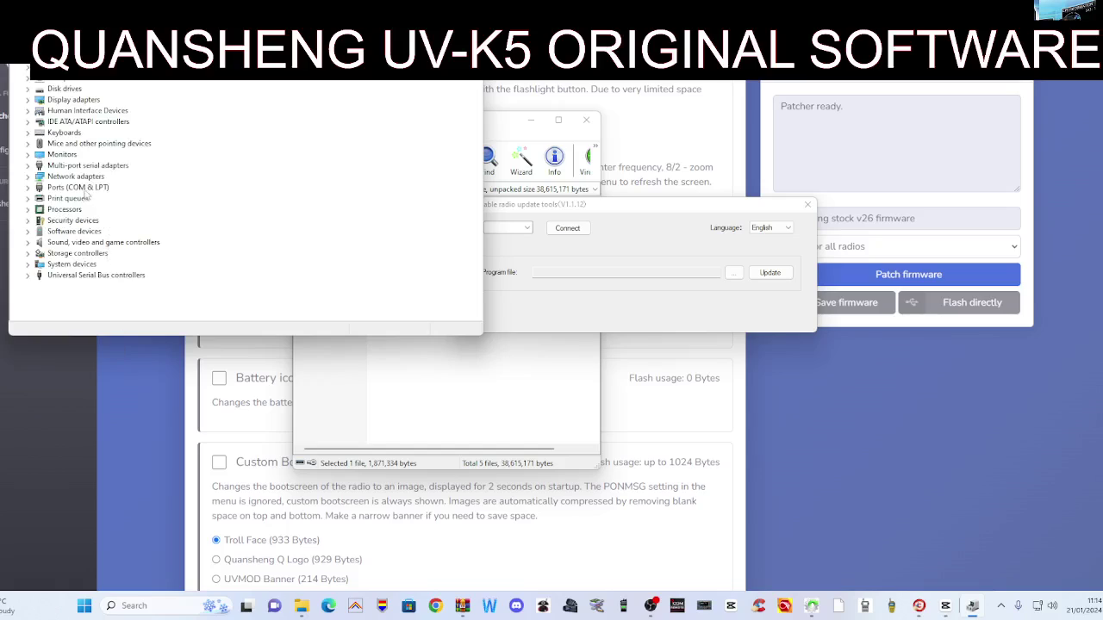
pyautogui.doubleClick(84, 187)
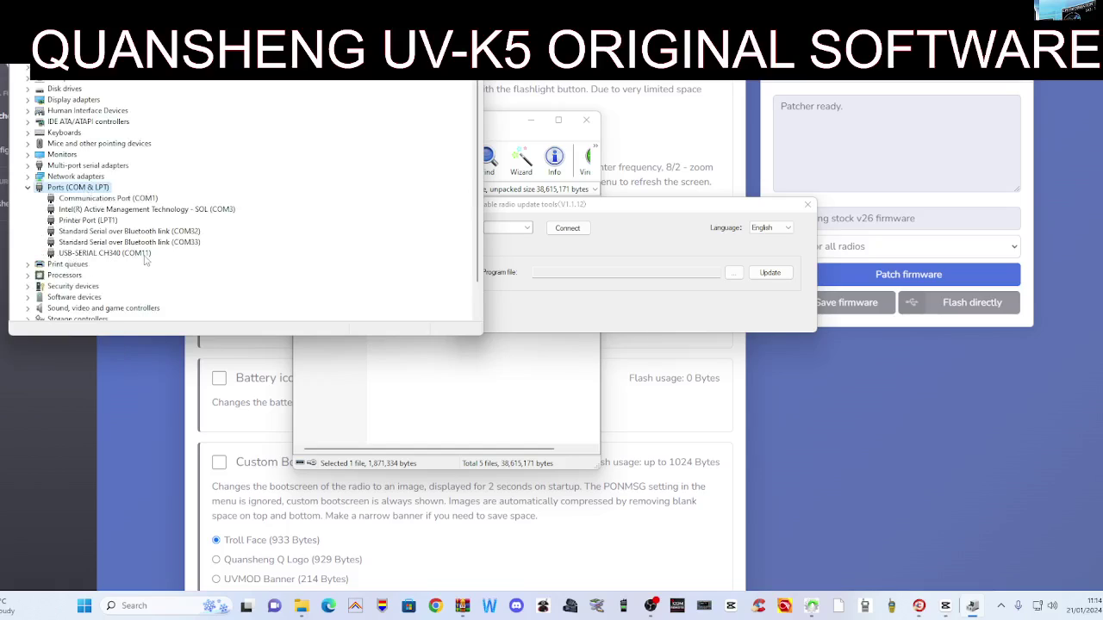
pyautogui.click(465, 39)
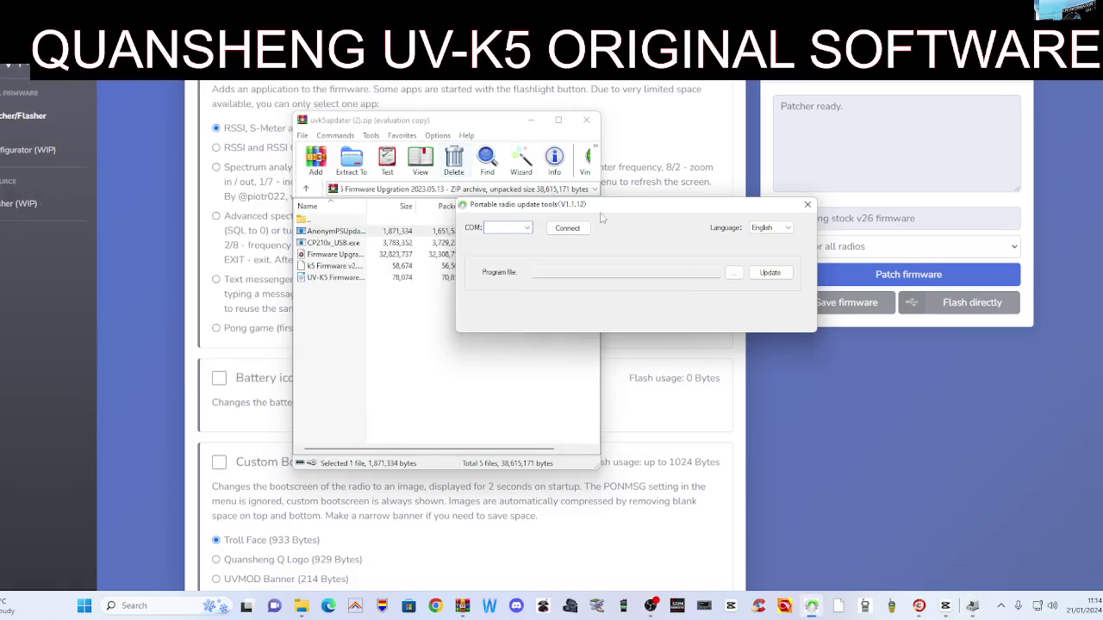
# Connect the radio update tool on COM11, then close the tool
pyautogui.moveTo(618, 211); pyautogui.dragTo(667, 251)
pyautogui.click(554, 272)
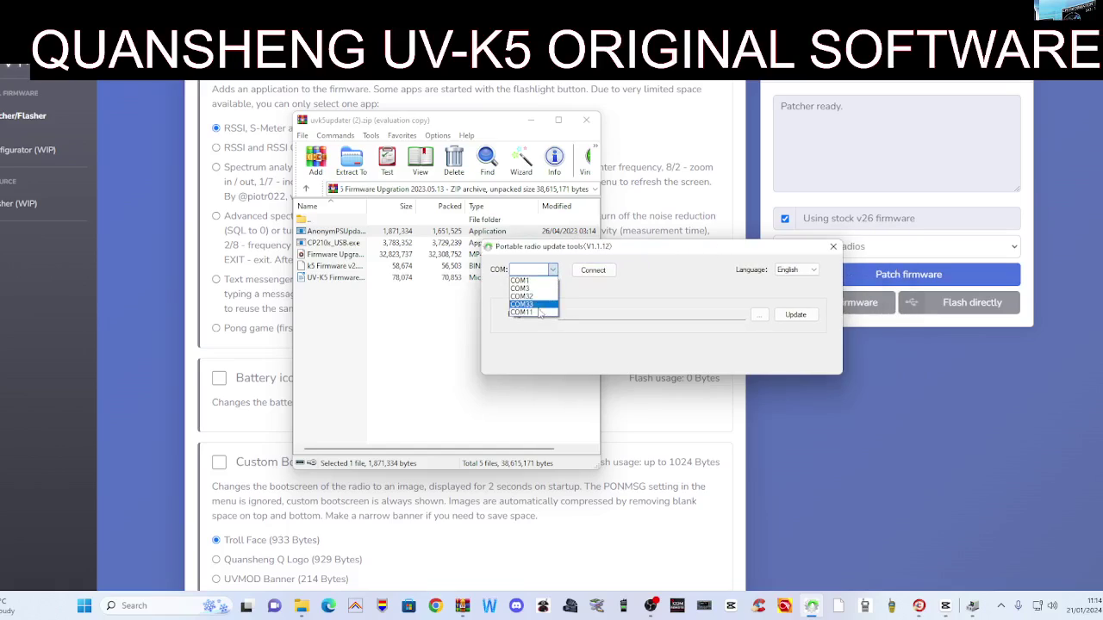
pyautogui.click(536, 312)
pyautogui.click(592, 270)
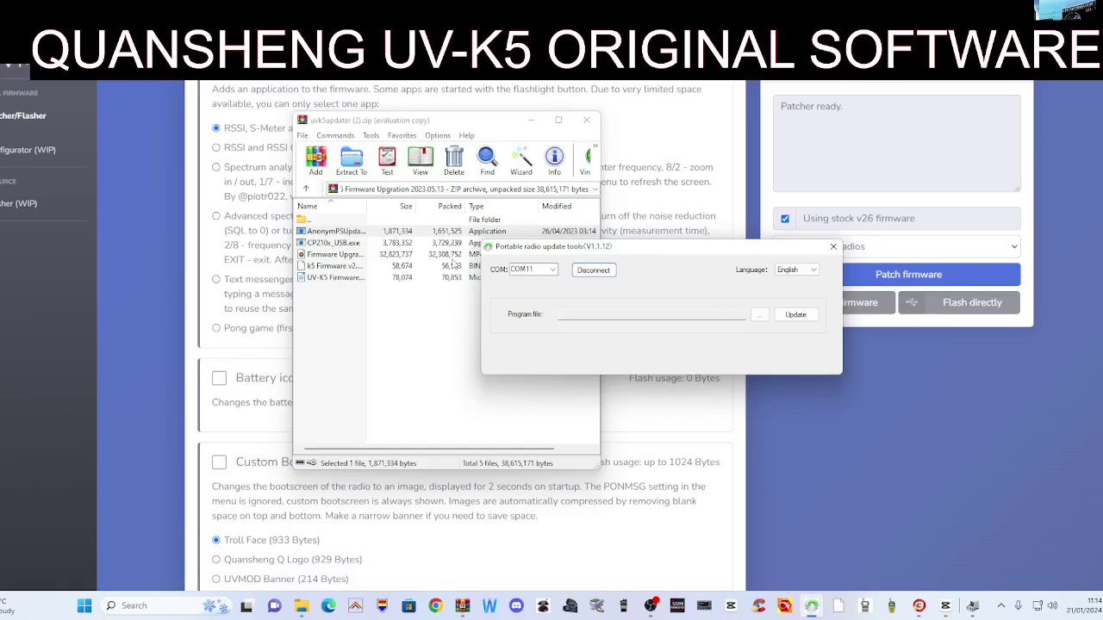
pyautogui.click(833, 248)
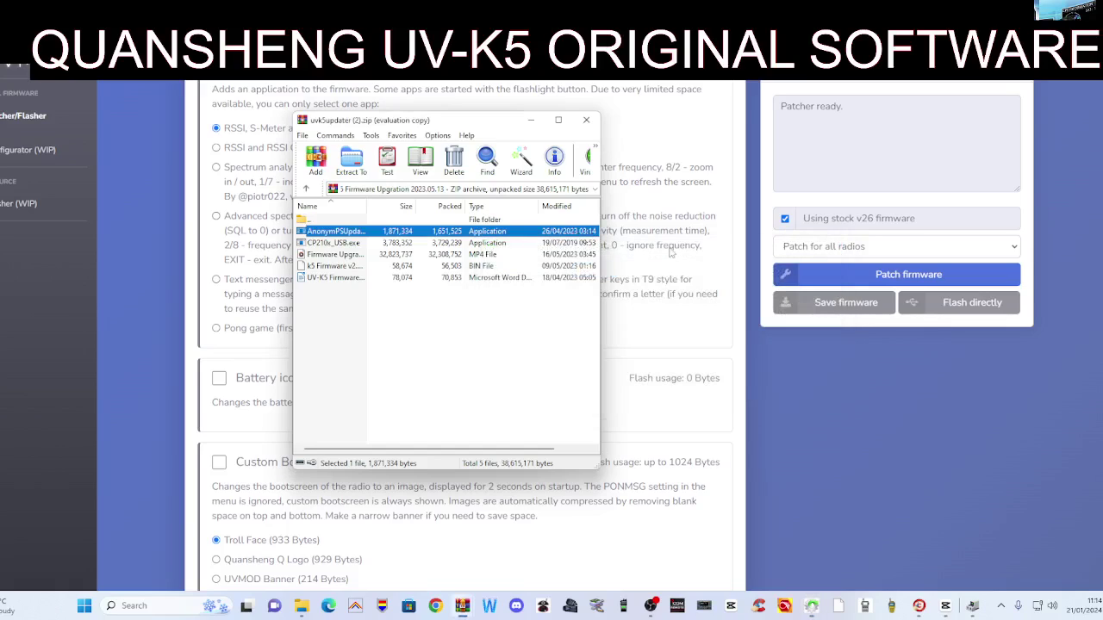
# Open the UV-K5 Firmware Word document from the archive and read through the K5 firmware operation manual
pyautogui.click(347, 279)
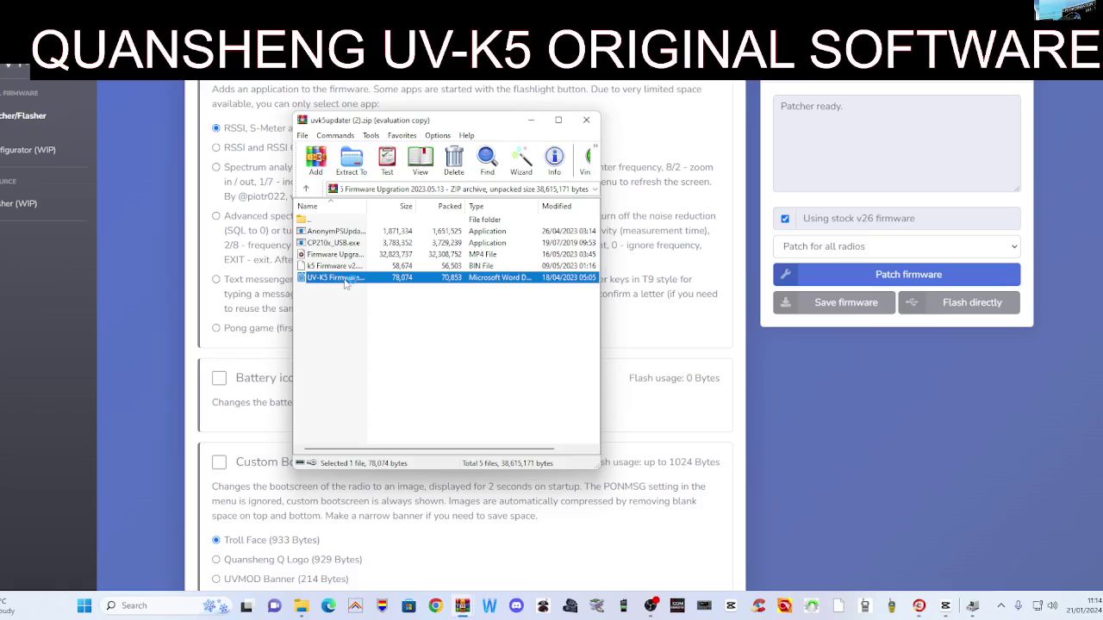
pyautogui.doubleClick(345, 279)
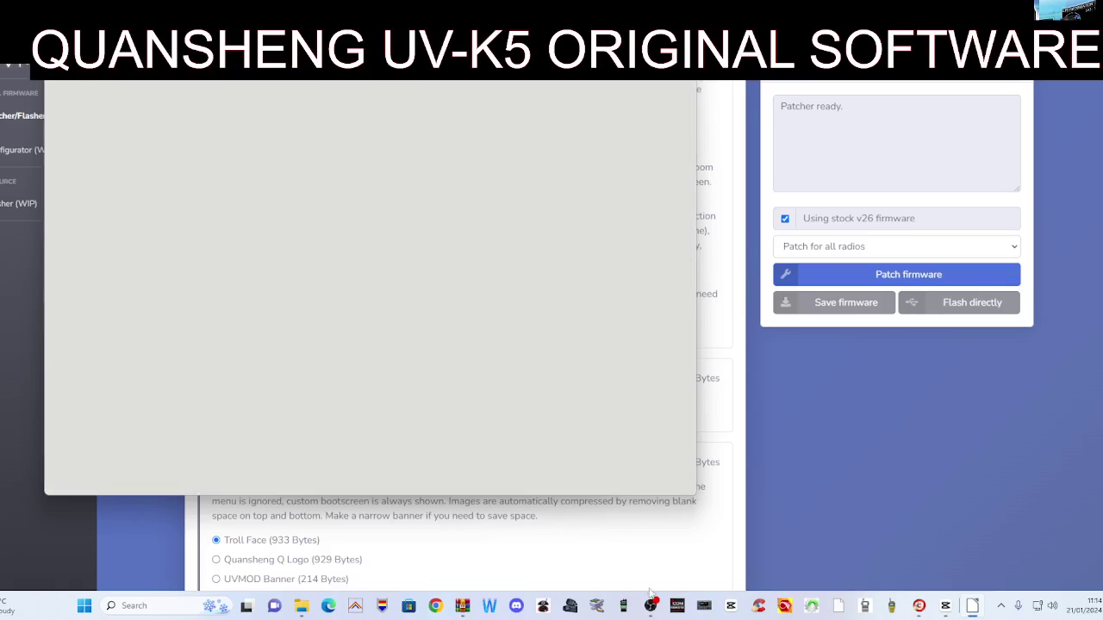
pyautogui.moveTo(652, 607)
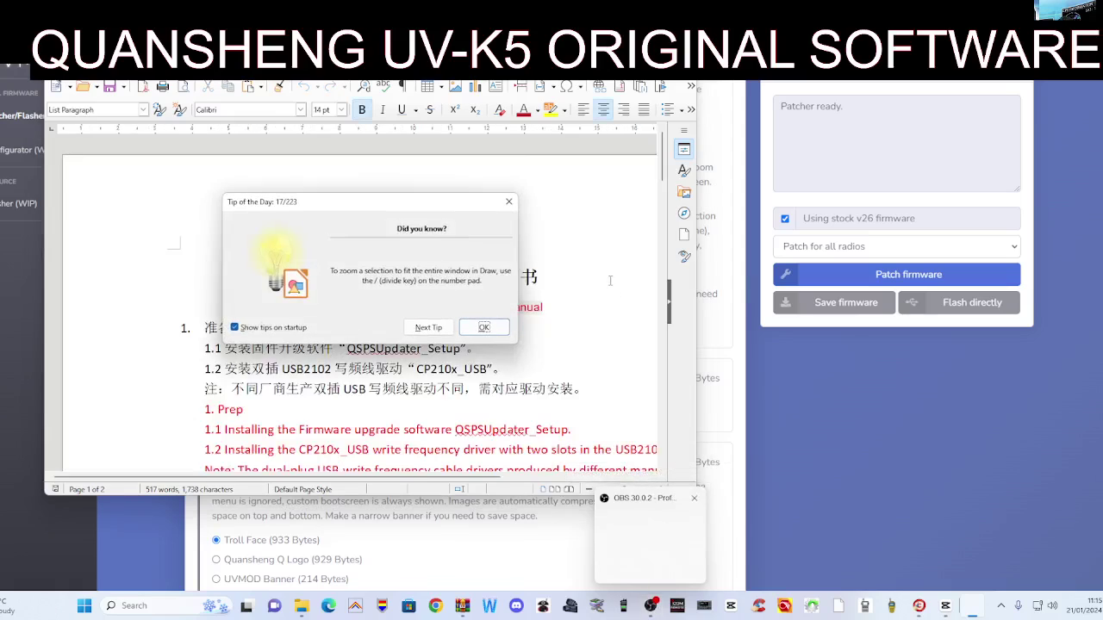
pyautogui.click(494, 327)
pyautogui.scroll(-10, 568, 276)
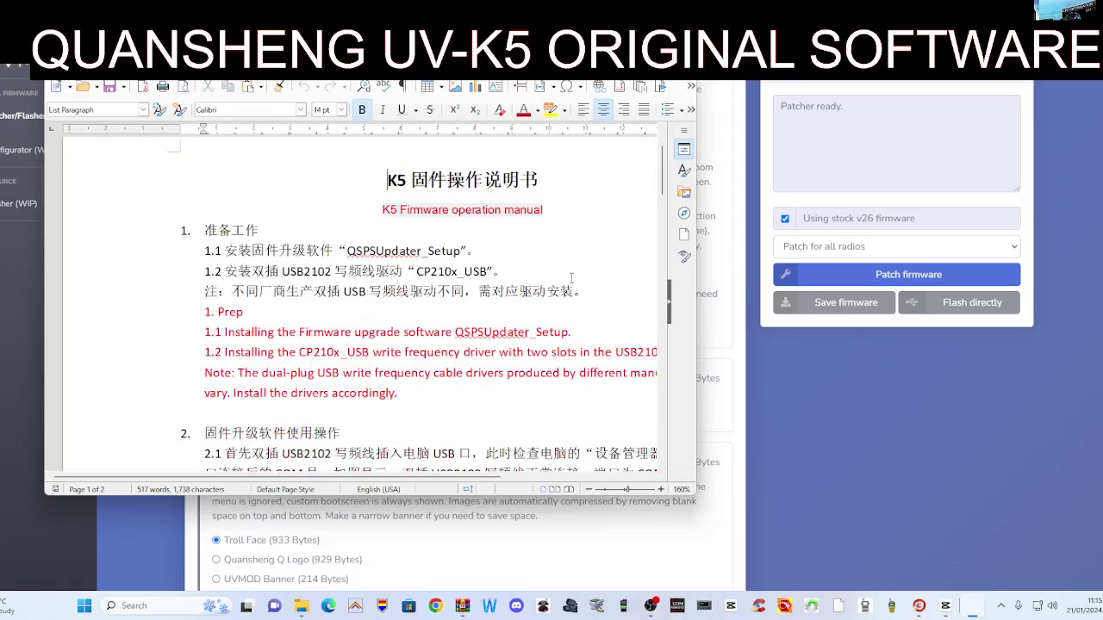
pyautogui.scroll(-20, 586, 272)
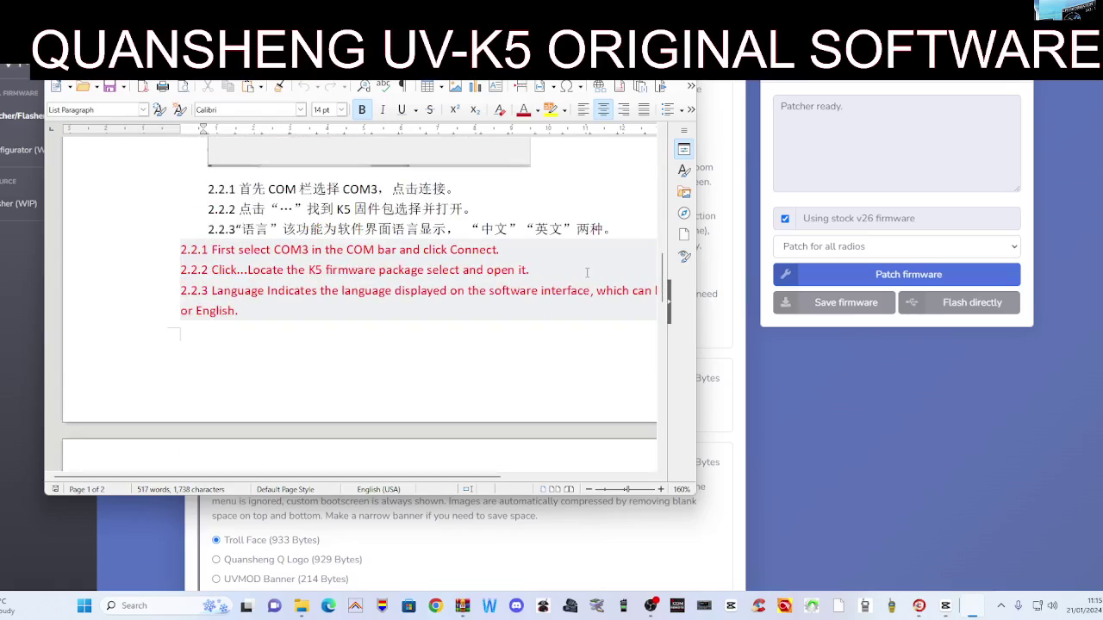
pyautogui.scroll(-1, 587, 273)
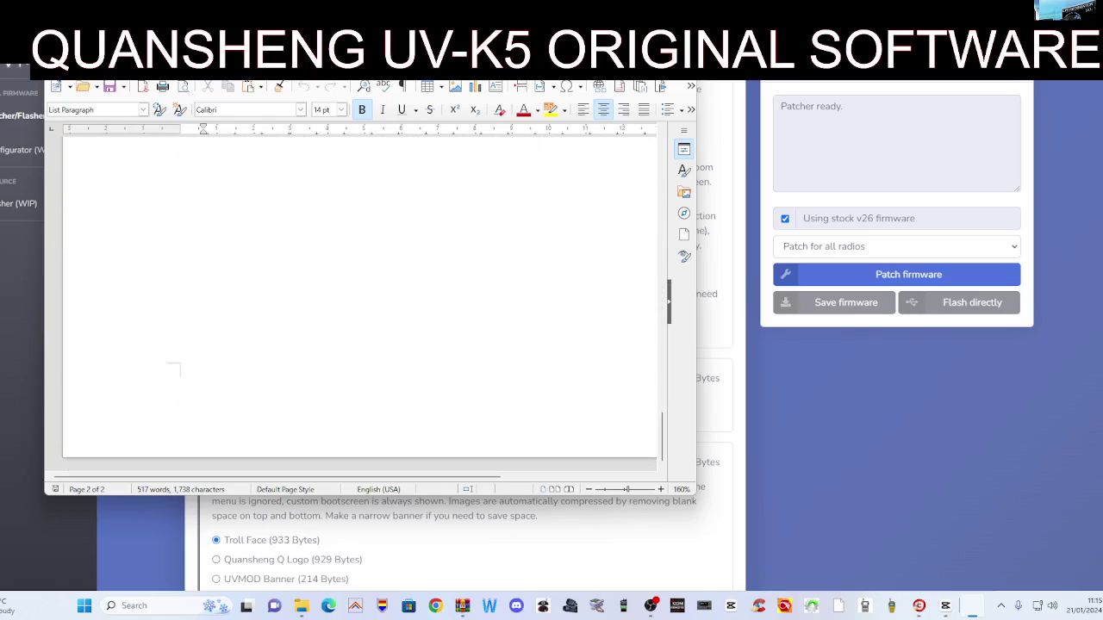
# Switch to the UVMOD patcher page in Chrome and review the Apps, Battery icon, Custom Bootscreen and Skip Bootscreen mods
pyautogui.click(973, 606)
pyautogui.click(592, 128)
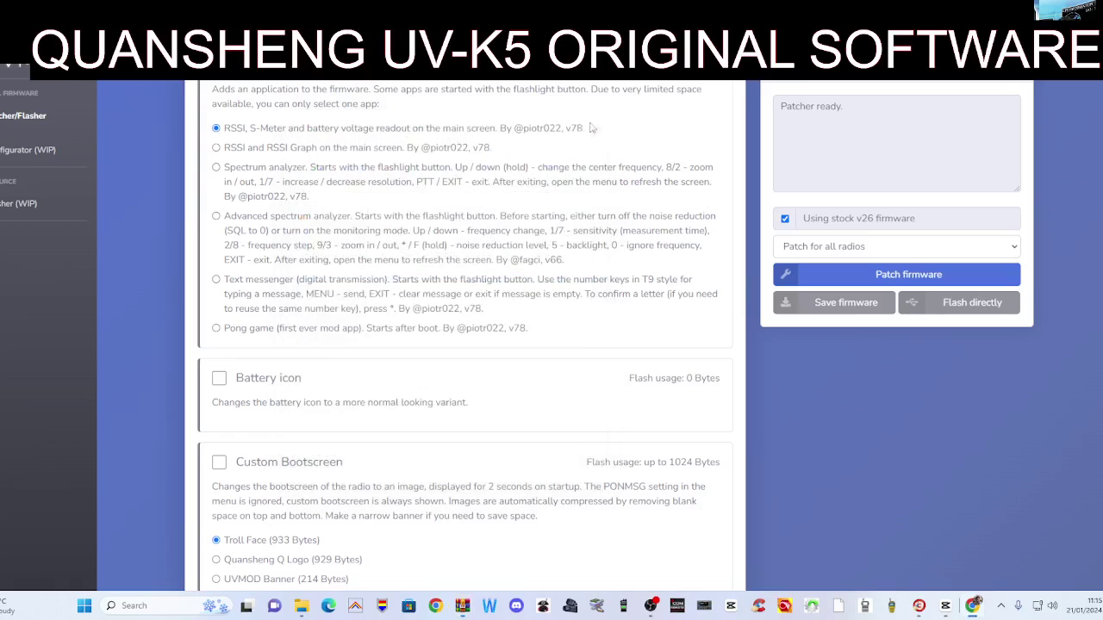
pyautogui.scroll(3, 566, 204)
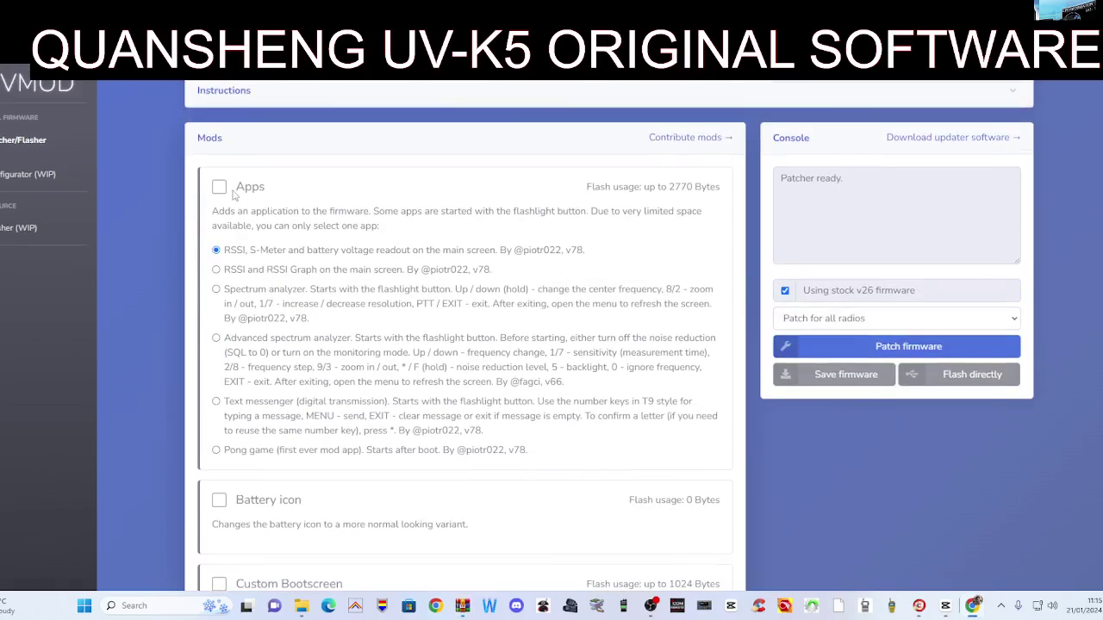
pyautogui.scroll(-1, 251, 293)
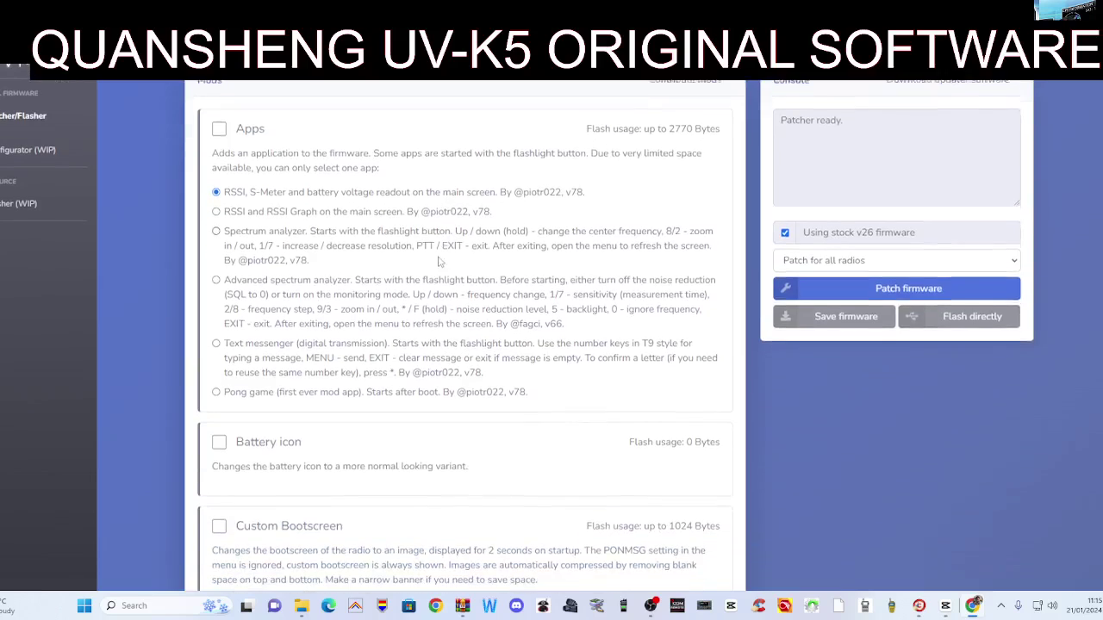
pyautogui.scroll(-4, 558, 248)
pyautogui.scroll(-4, 491, 211)
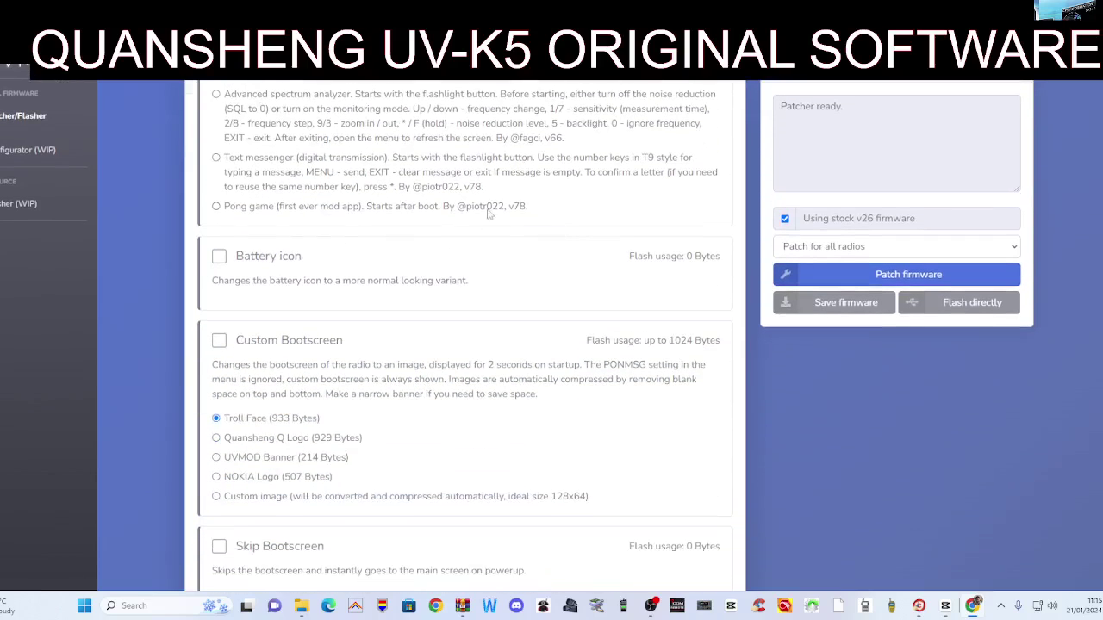
pyautogui.scroll(2, 479, 205)
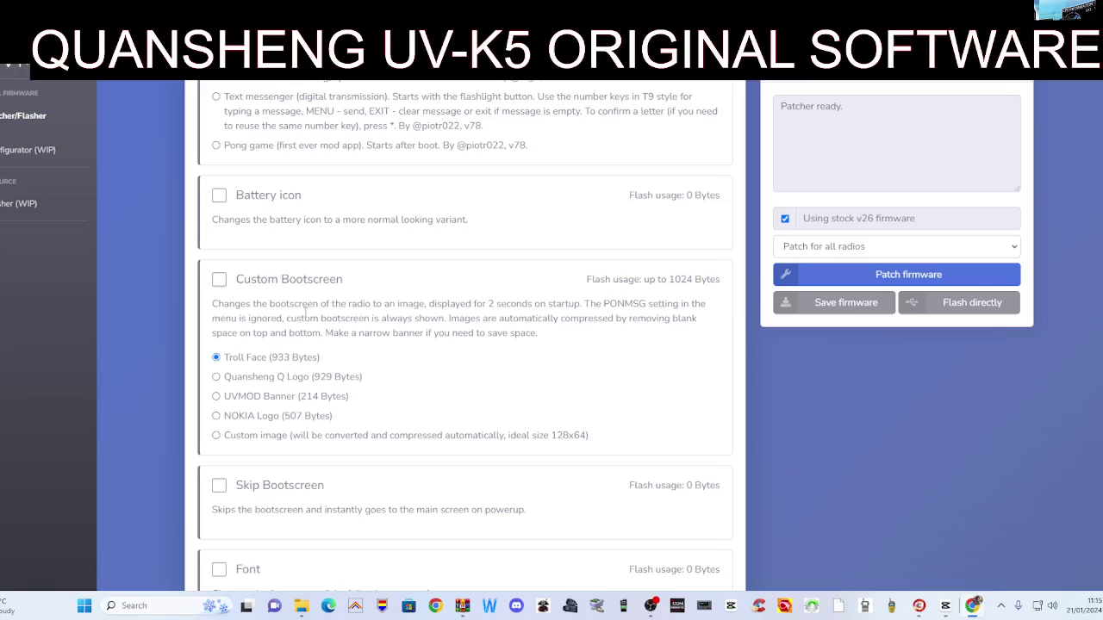
pyautogui.scroll(-2, 560, 248)
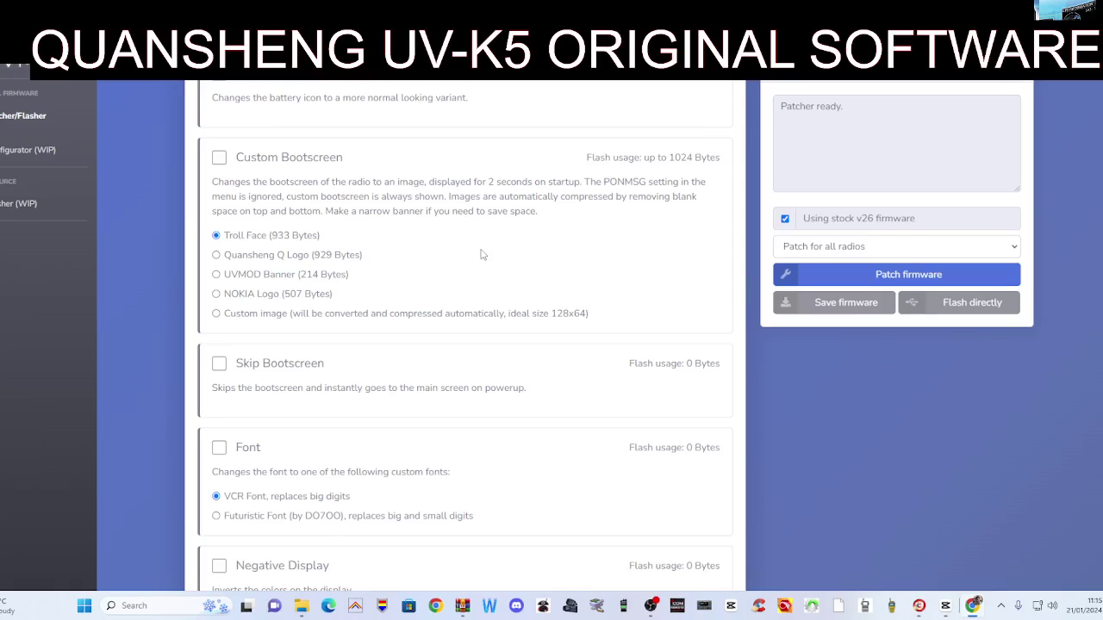
pyautogui.scroll(-4, 483, 253)
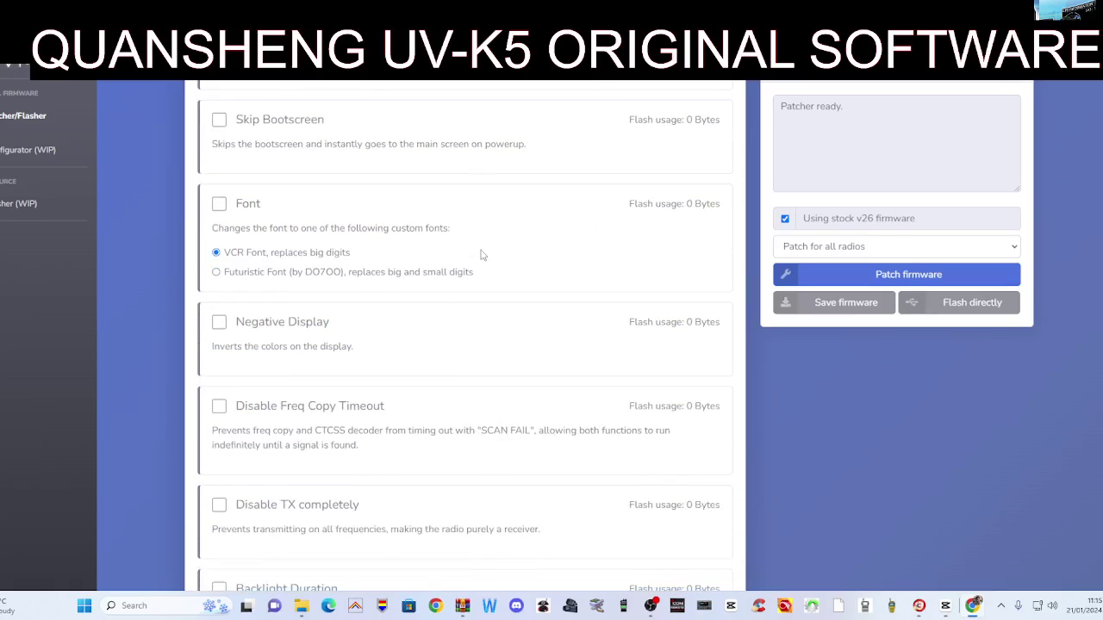
pyautogui.scroll(5, 482, 252)
pyautogui.scroll(-3, 482, 256)
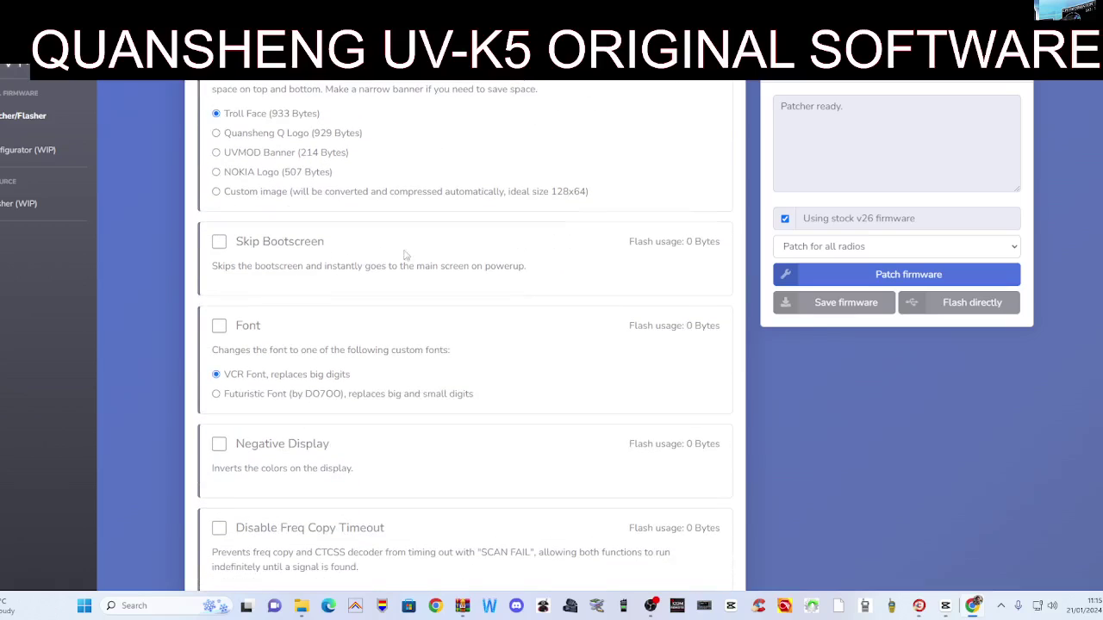
# Review the display, Disable Freq Copy Timeout, Disable TX, Backlight Duration, Menu strings, Mic Gain and Roger Beep mods
pyautogui.scroll(-3, 280, 227)
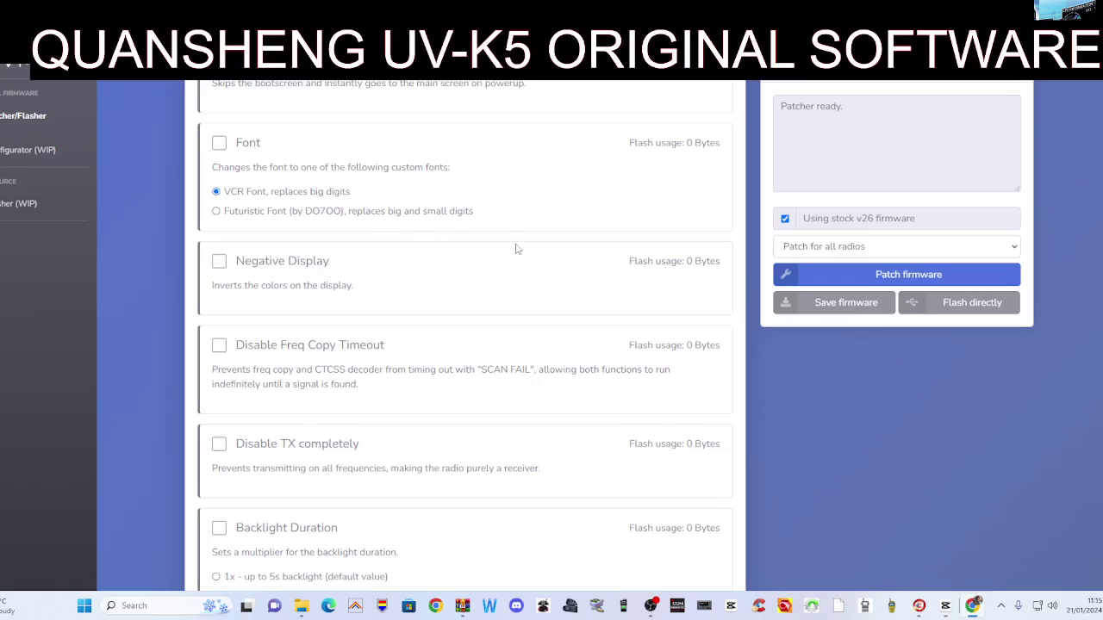
pyautogui.scroll(-2, 551, 237)
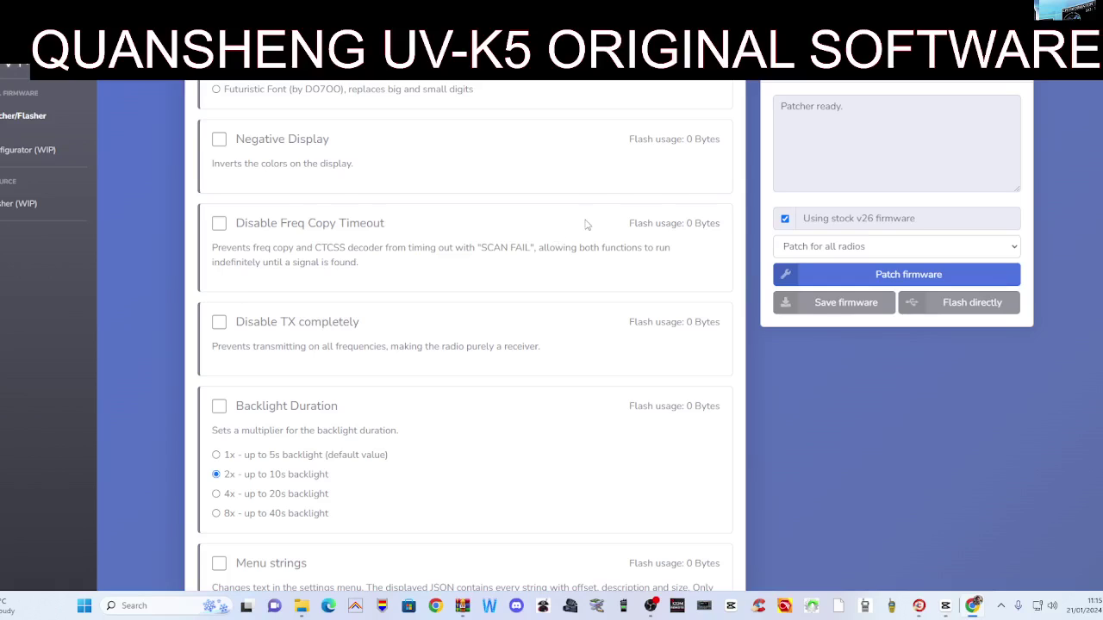
pyautogui.scroll(1, 585, 225)
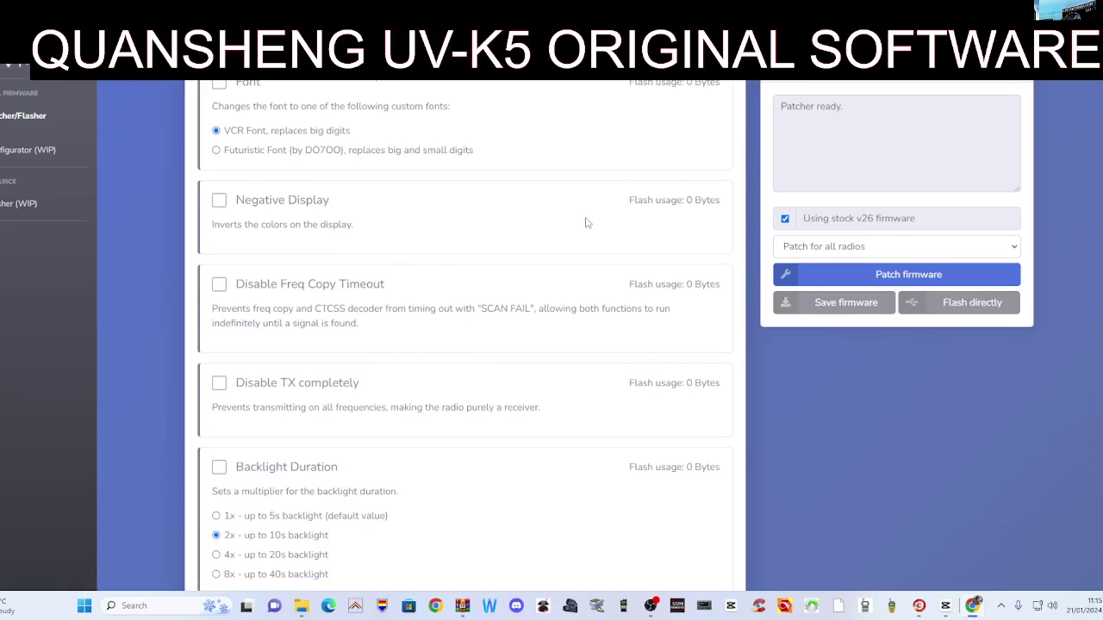
pyautogui.scroll(-4, 585, 223)
pyautogui.scroll(2, 604, 245)
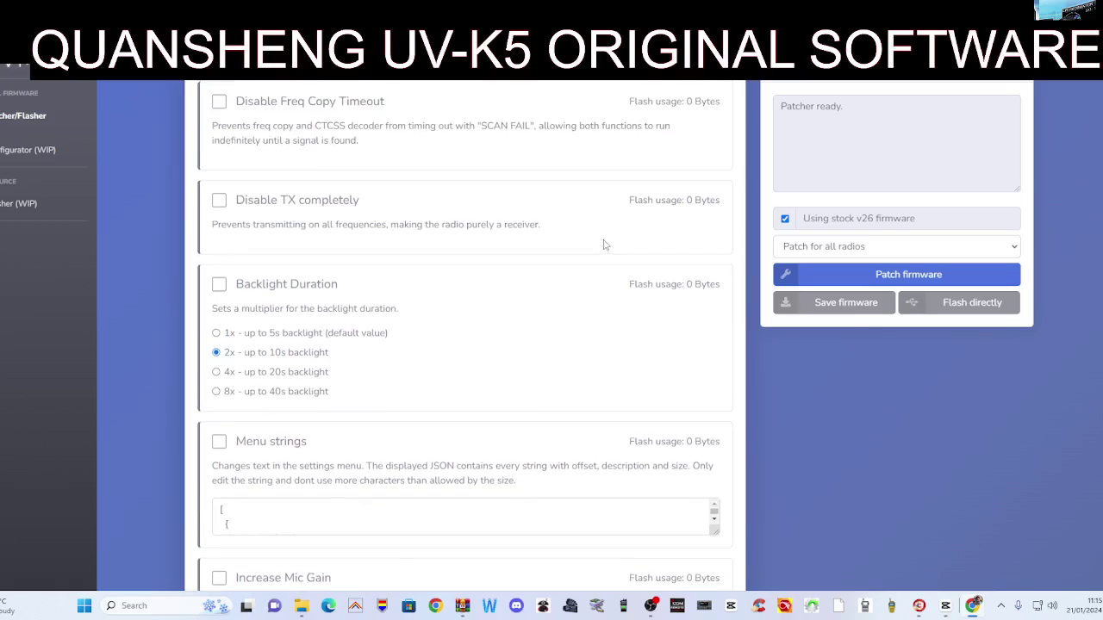
pyautogui.scroll(-5, 604, 246)
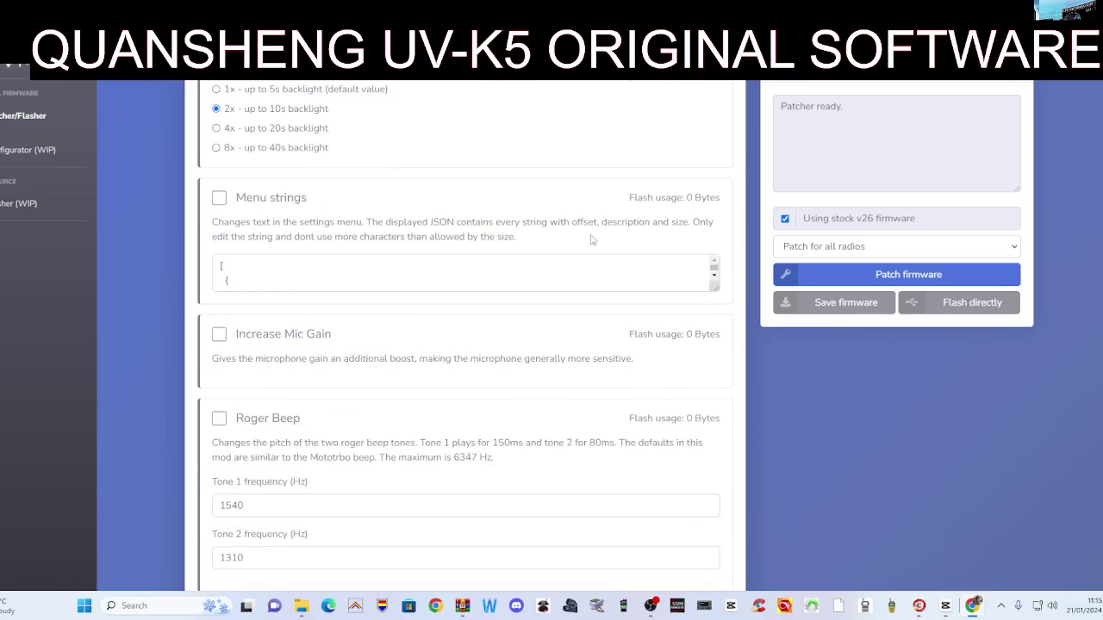
pyautogui.scroll(3, 591, 241)
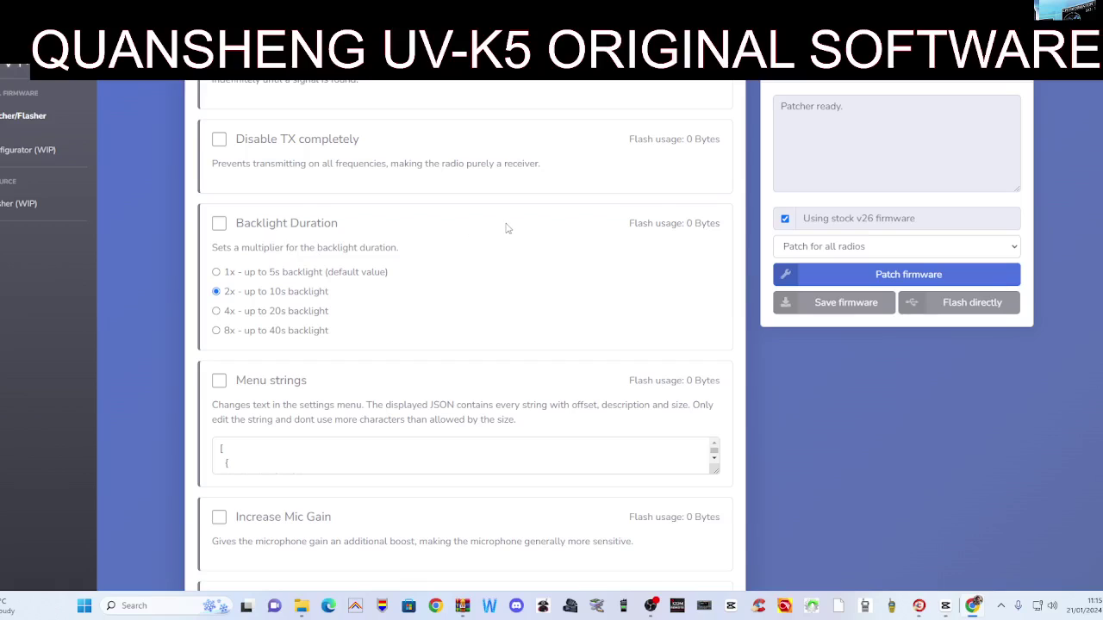
pyautogui.scroll(-4, 517, 223)
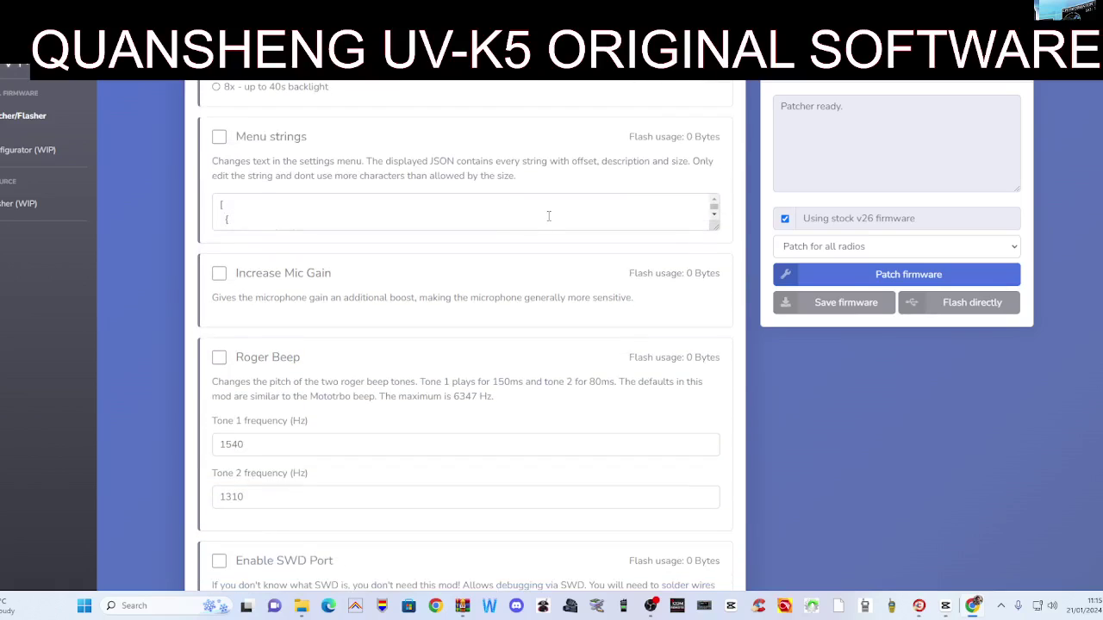
# Examine the remaining mods from Enable SWD Port and Custom Frequency Ranges through to LCD Contrast, and return to the Apps section
pyautogui.scroll(-6, 517, 257)
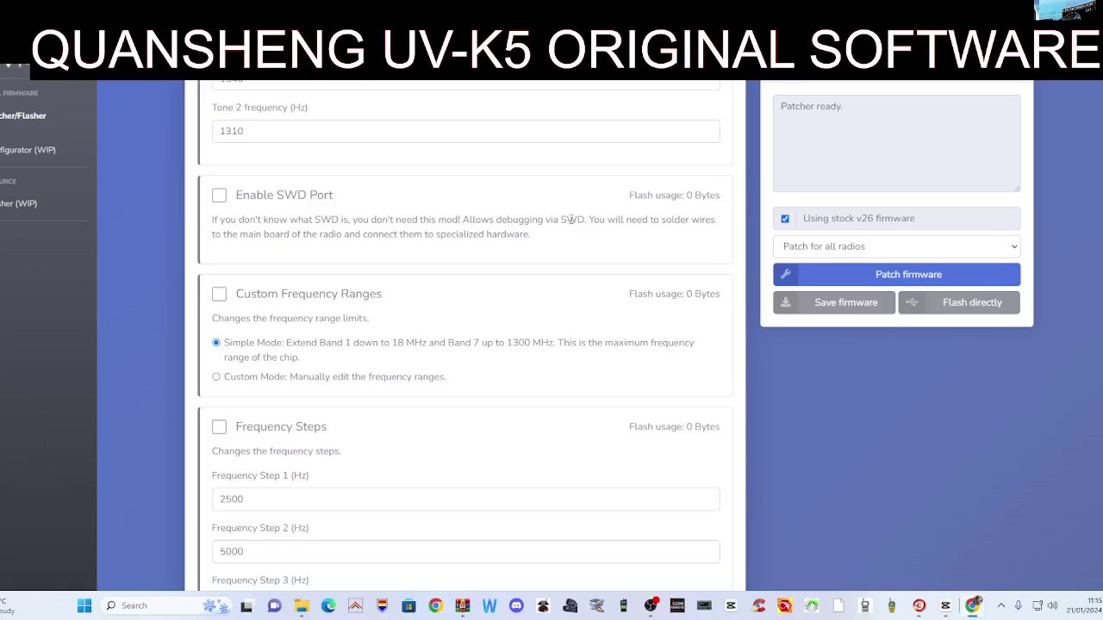
pyautogui.scroll(-2, 572, 221)
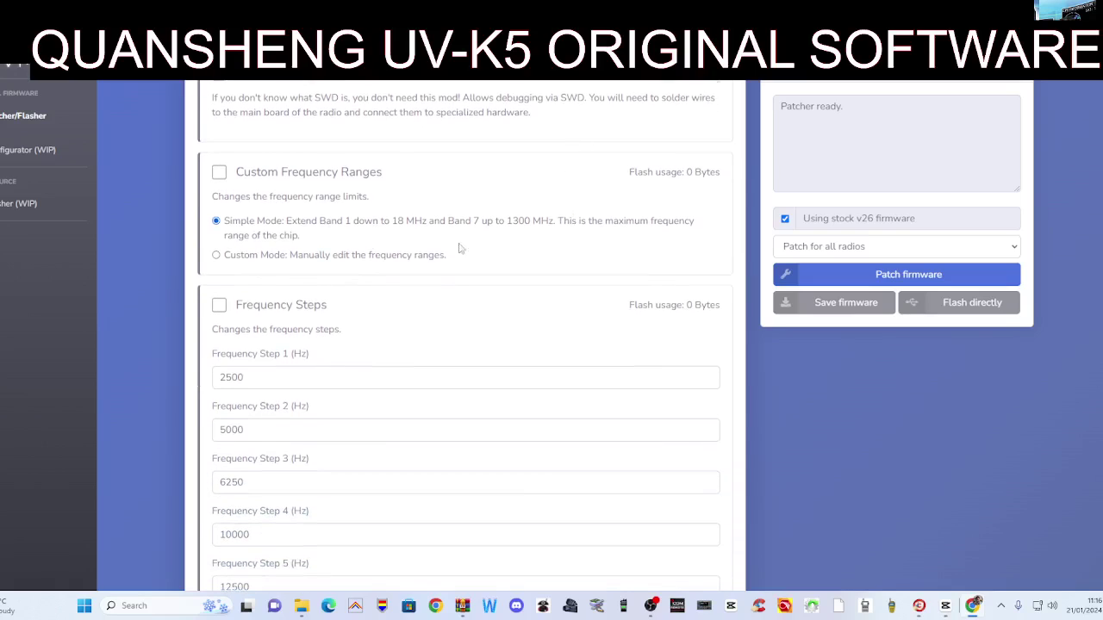
pyautogui.scroll(-3, 549, 218)
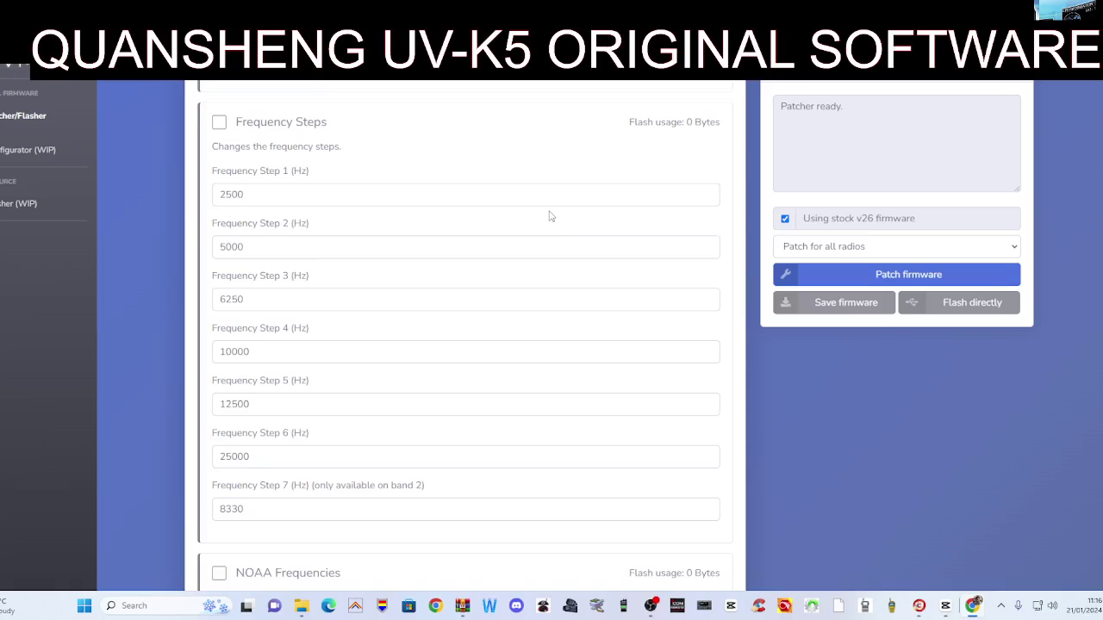
pyautogui.scroll(-1, 549, 216)
pyautogui.scroll(3, 550, 217)
pyautogui.scroll(-7, 551, 216)
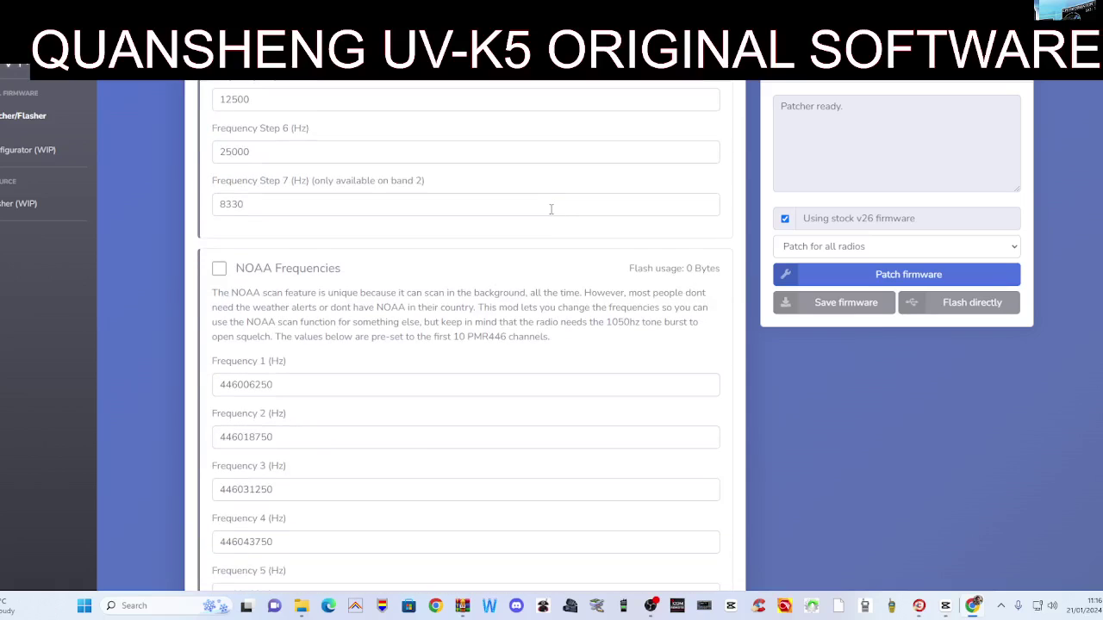
pyautogui.scroll(-10, 552, 210)
pyautogui.scroll(-1, 554, 208)
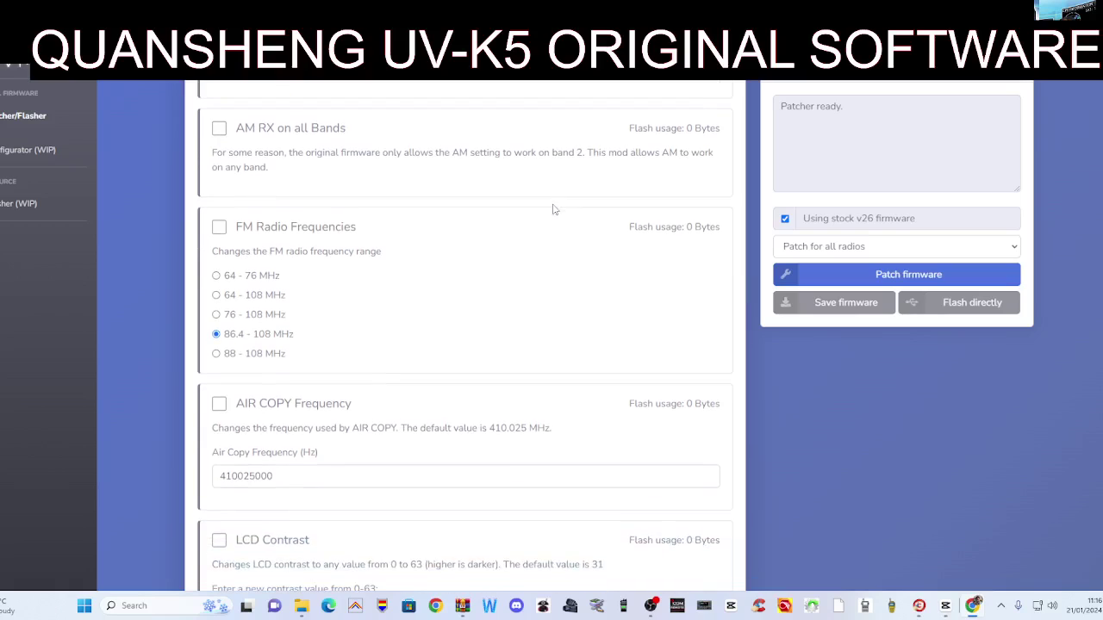
pyautogui.scroll(-2, 554, 208)
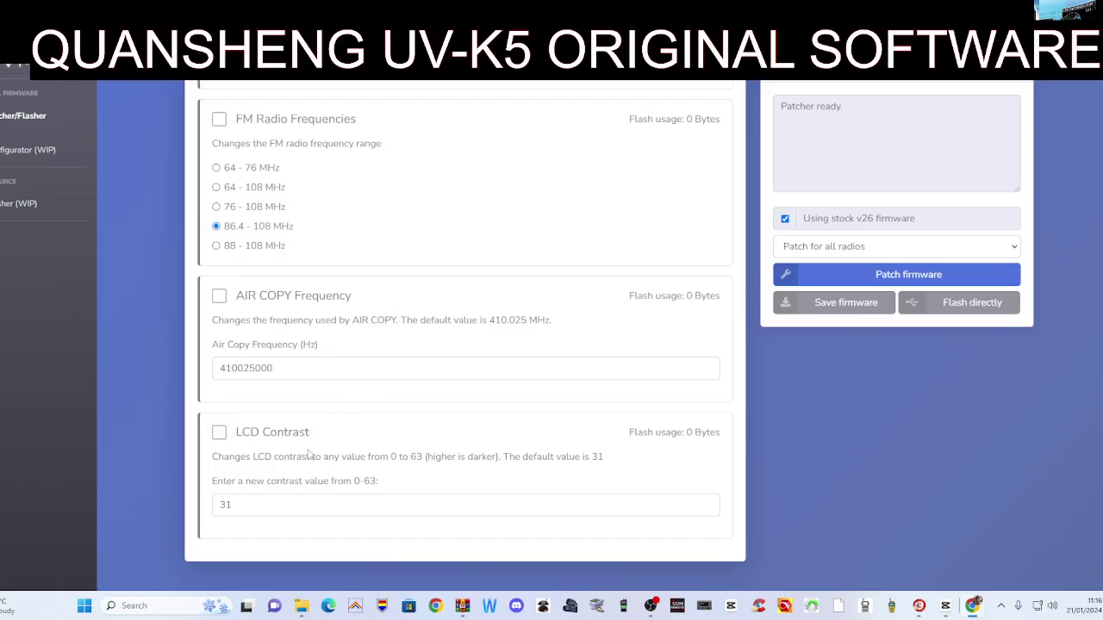
pyautogui.scroll(5, 457, 411)
pyautogui.scroll(20, 458, 412)
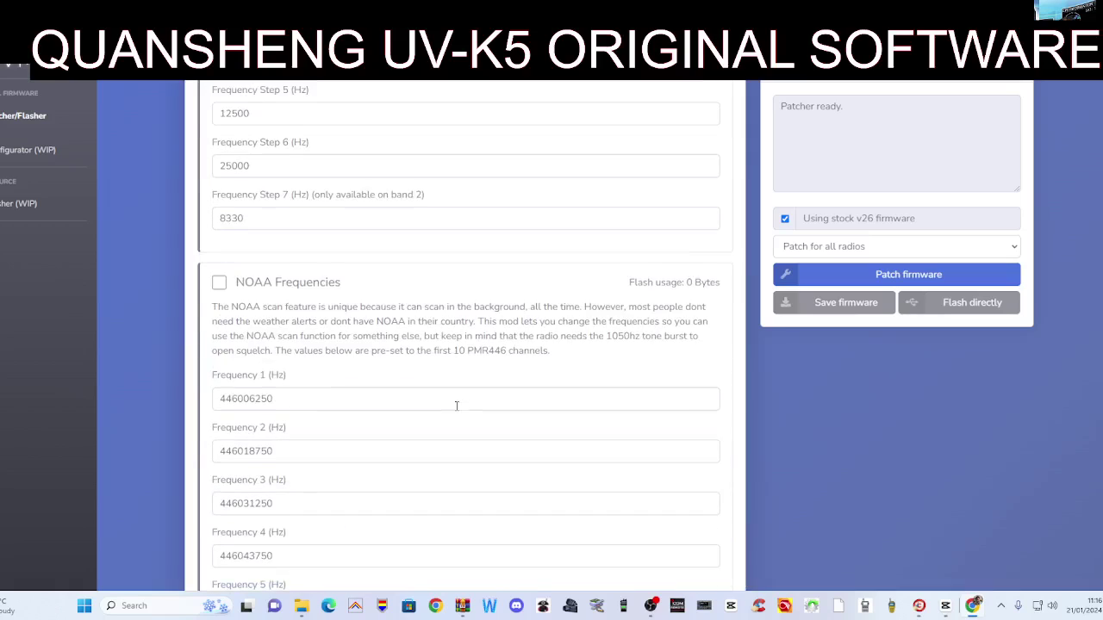
pyautogui.scroll(5, 324, 369)
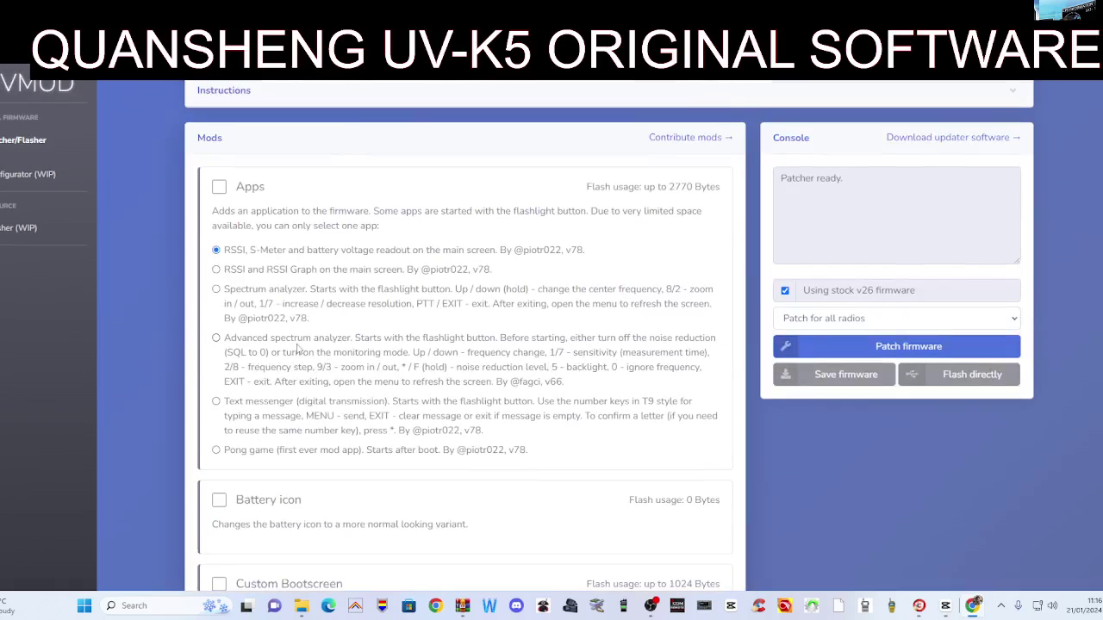
# Open the UVMOD Configurator and try to read the radio's config over USB Serial (COM11)
pyautogui.click(11, 175)
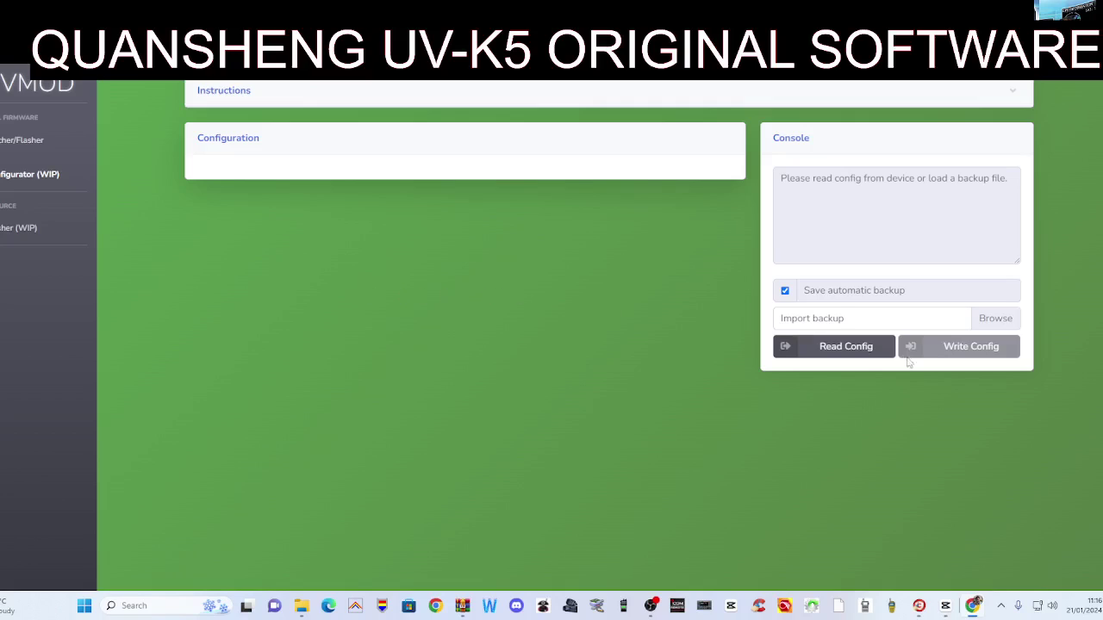
pyautogui.click(853, 346)
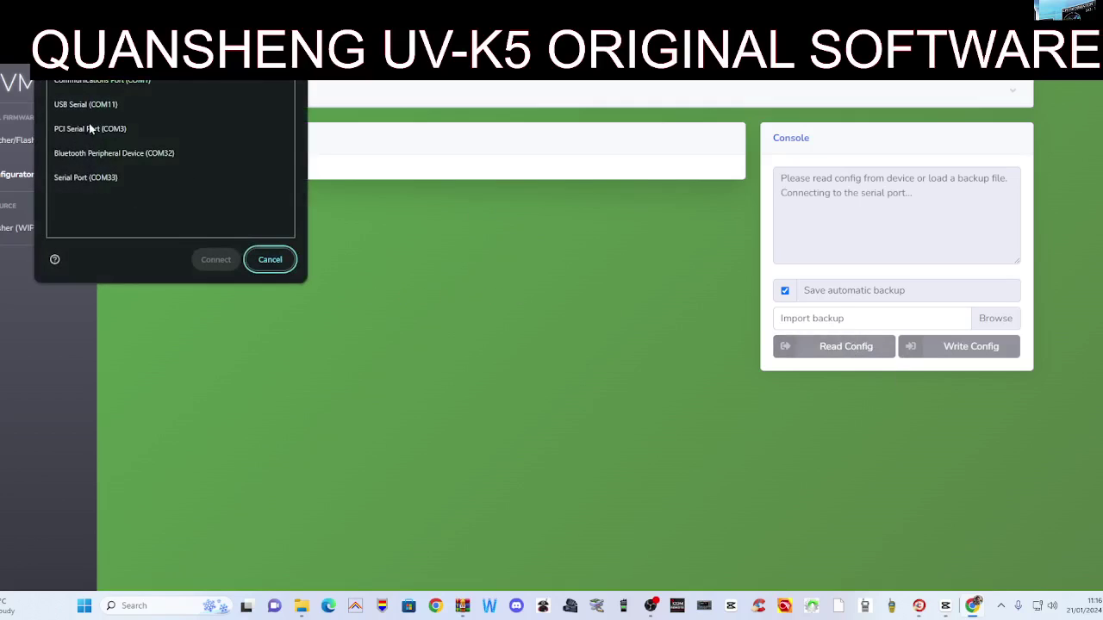
pyautogui.click(114, 84)
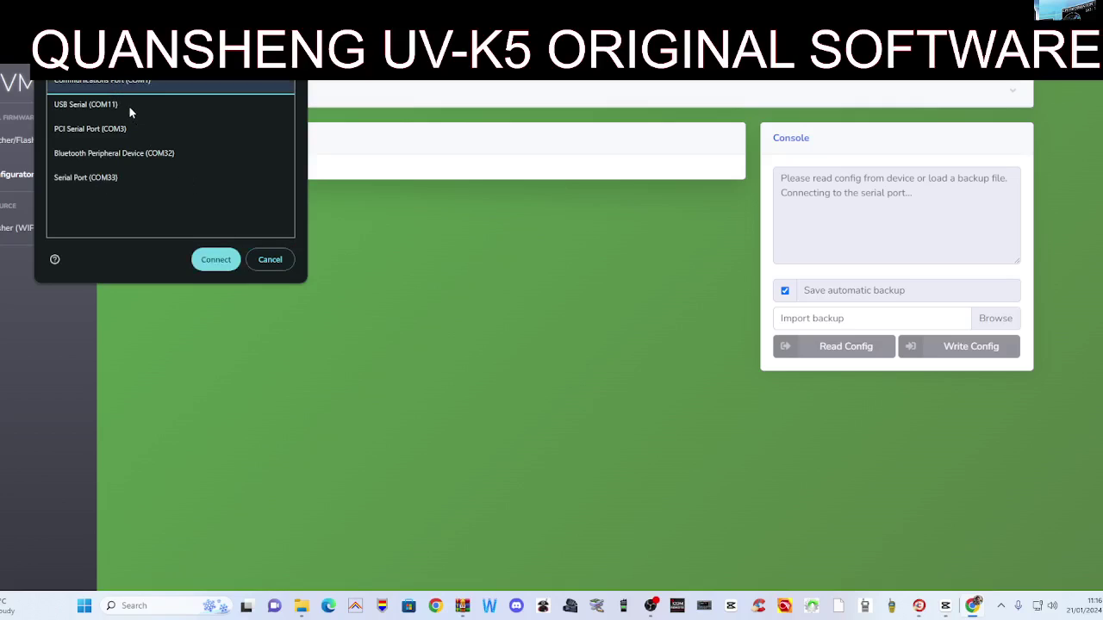
pyautogui.click(112, 104)
pyautogui.click(217, 259)
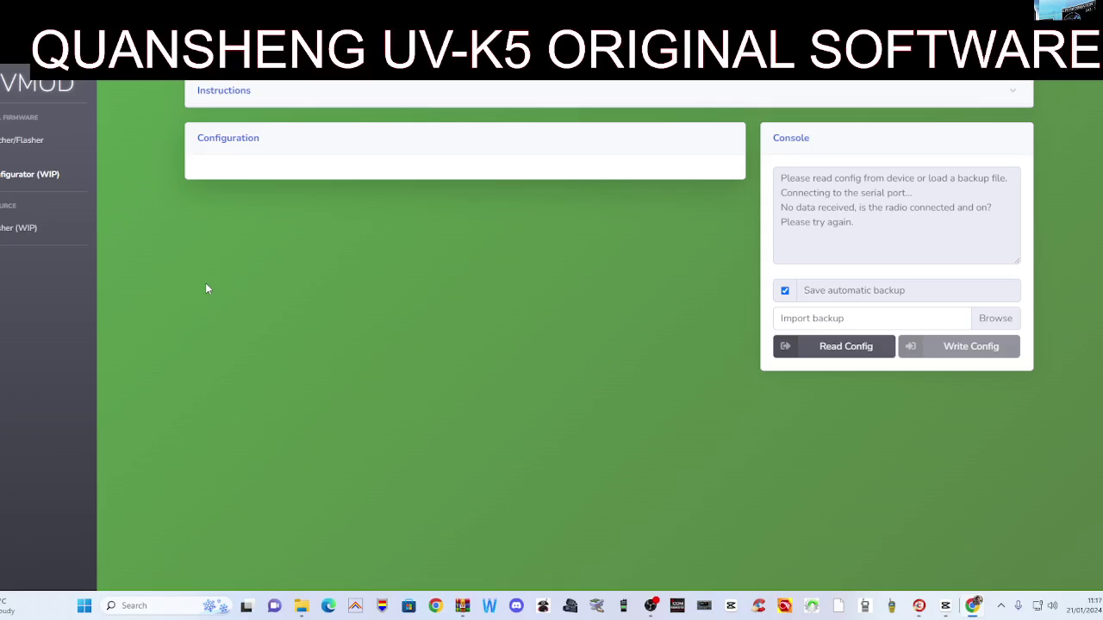
# Read the radio's config again over USB Serial (COM11), and check the file picker for importing a backup
pyautogui.click(840, 346)
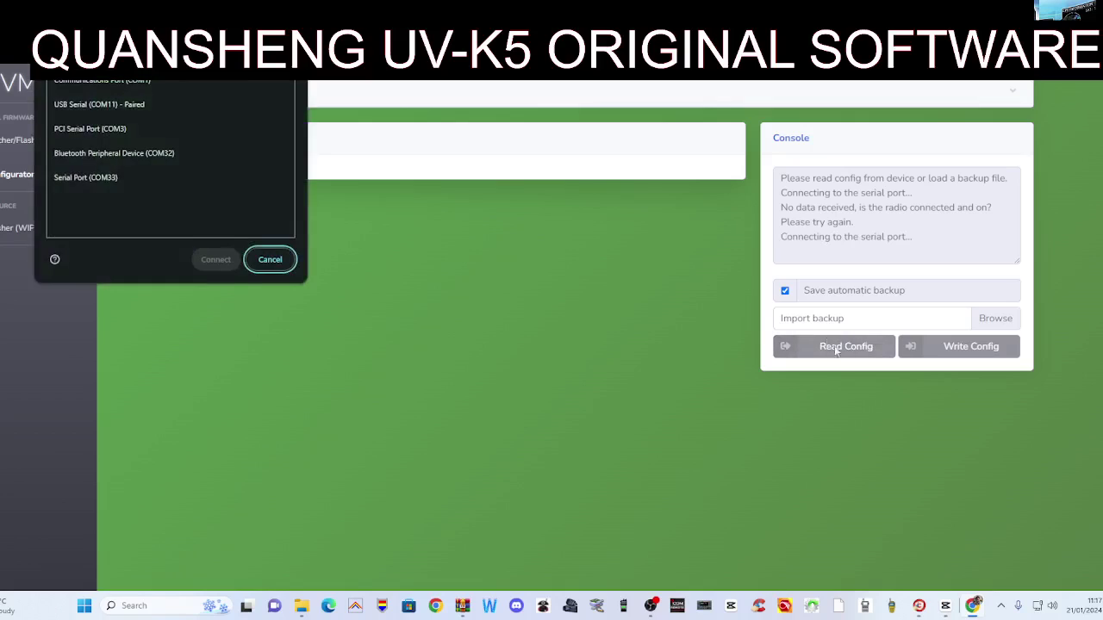
pyautogui.click(118, 106)
pyautogui.click(209, 261)
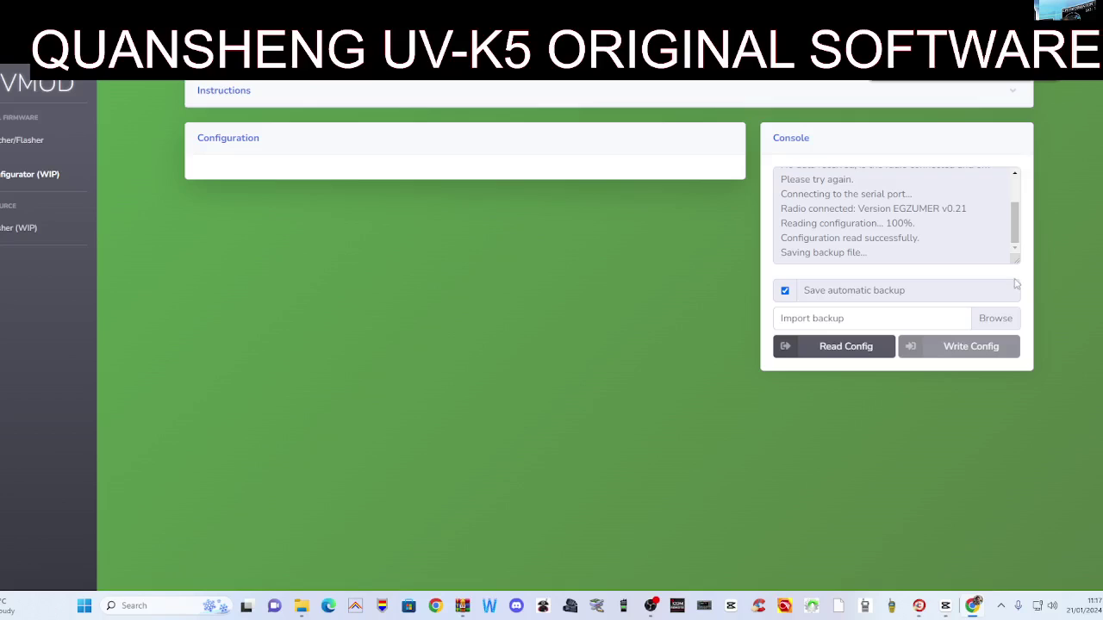
pyautogui.click(996, 318)
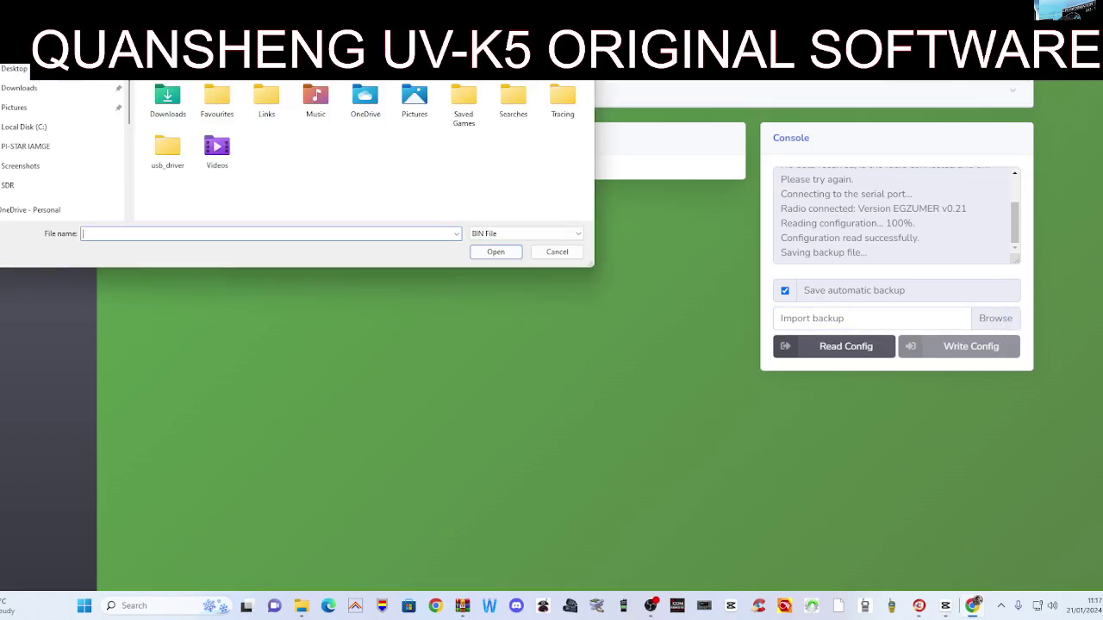
pyautogui.press('Escape')
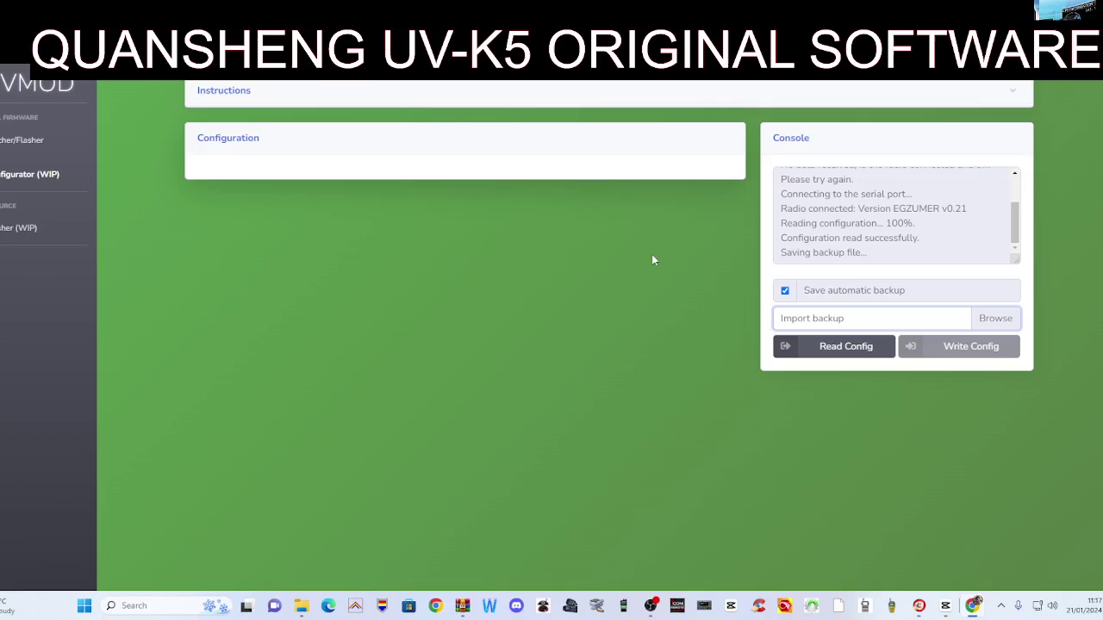
# Reload the Configurator page and read its usage instructions
pyautogui.click(2, 229)
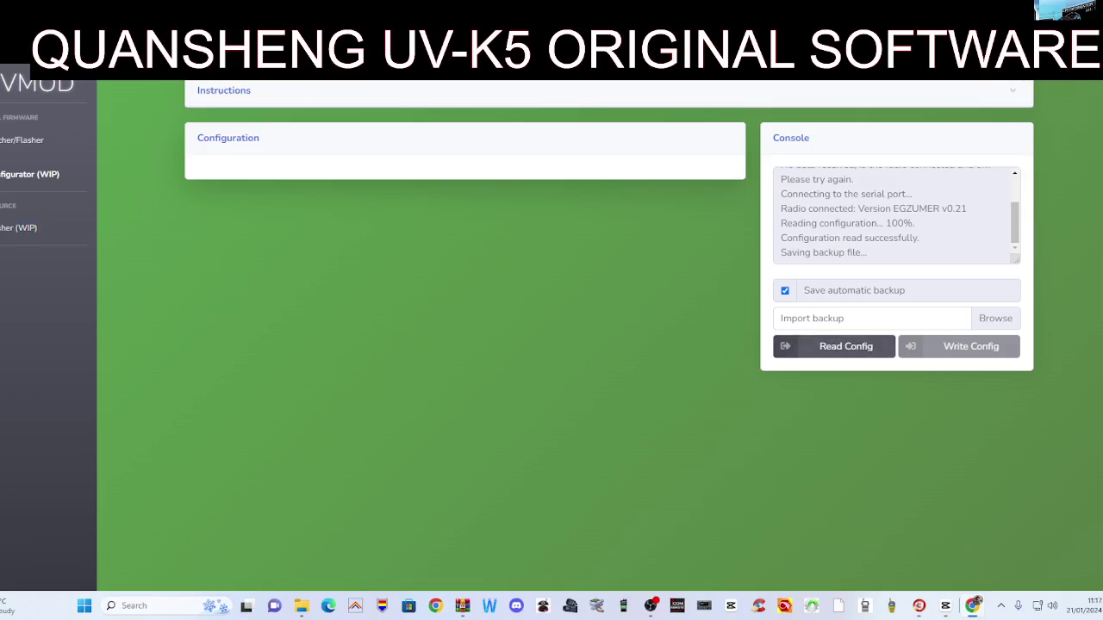
pyautogui.press('F5')
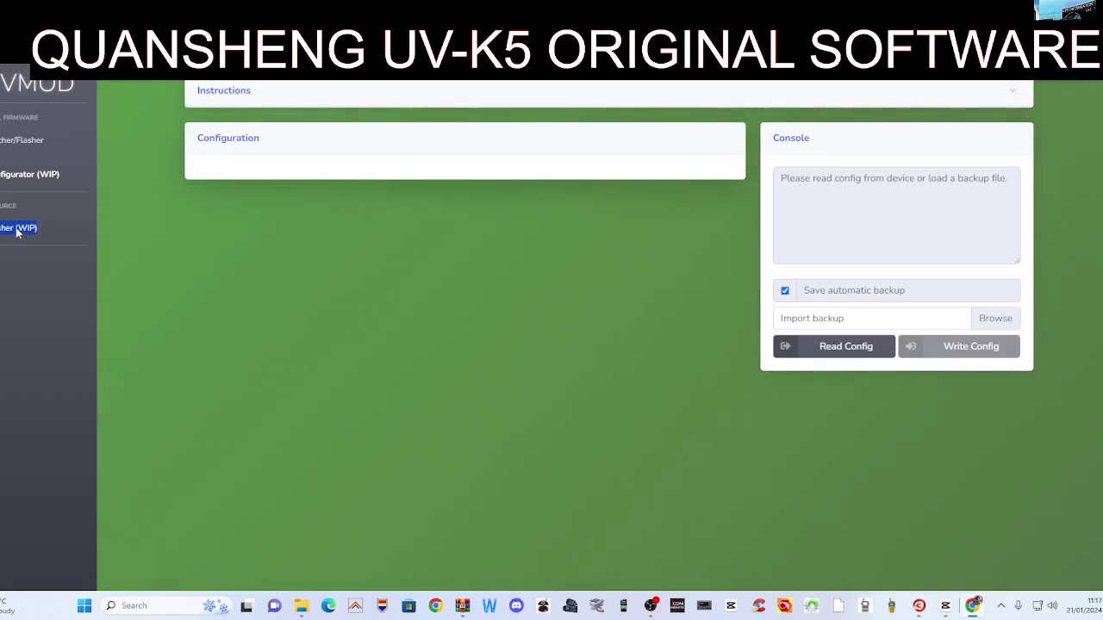
pyautogui.click(207, 95)
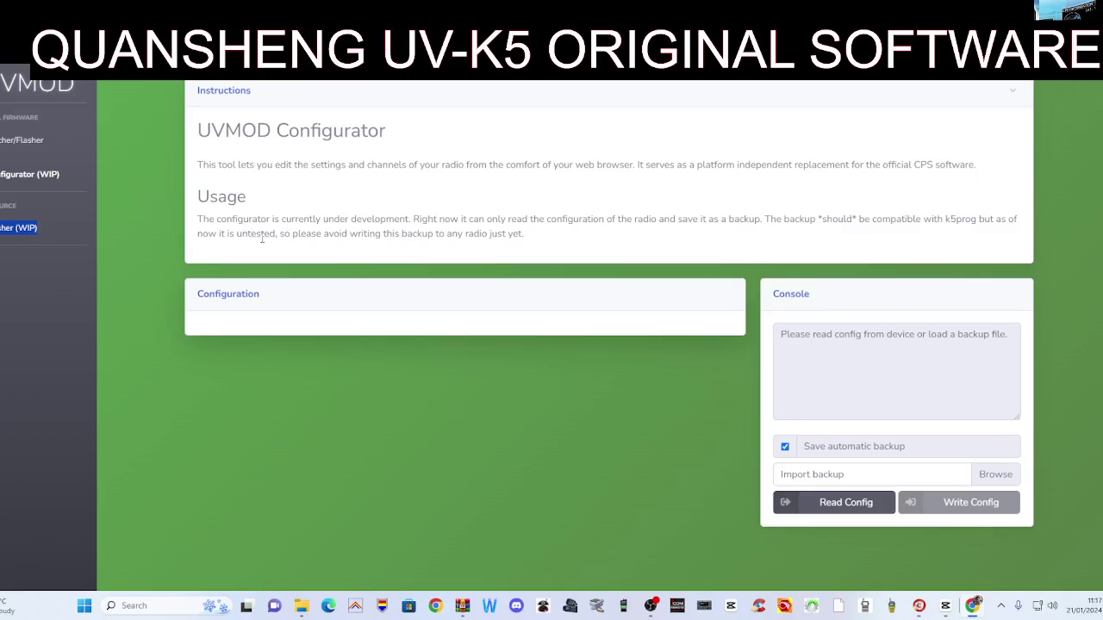
pyautogui.click(115, 241)
pyautogui.click(11, 177)
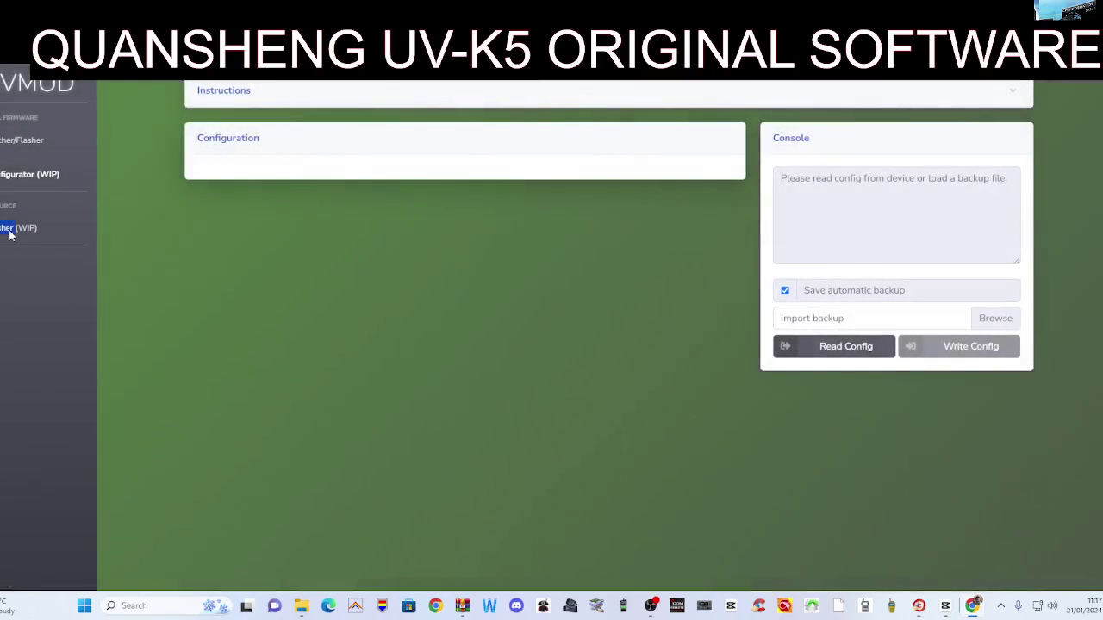